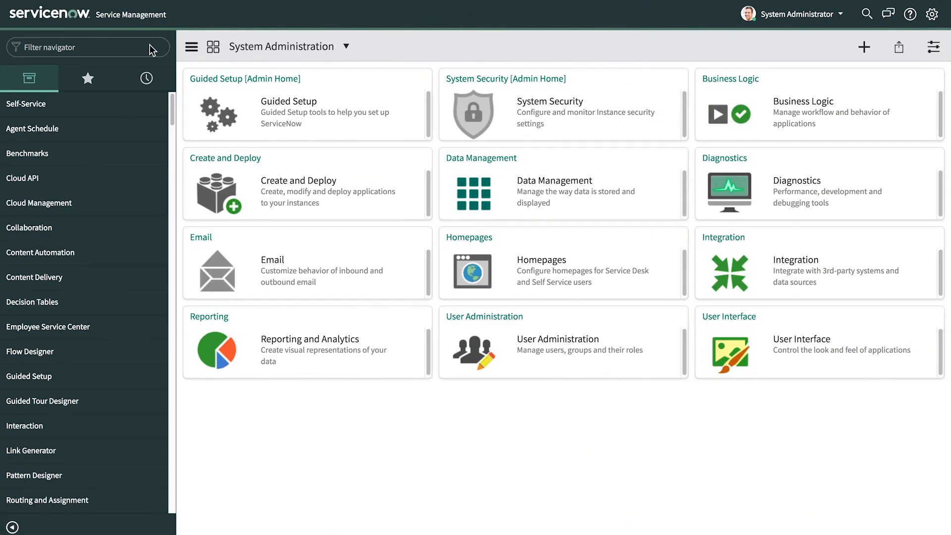
Step: Find Studio among the system applications and open it
click(151, 49)
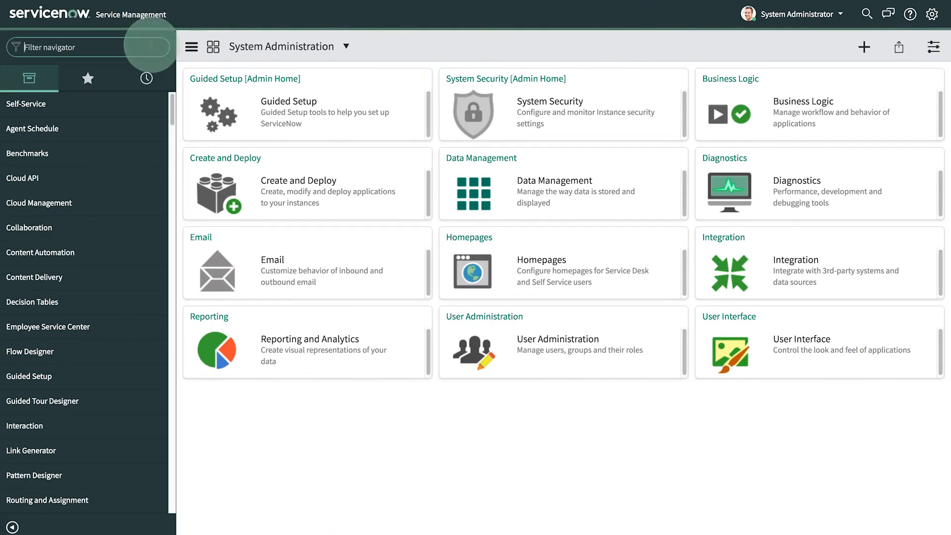
text(studio)
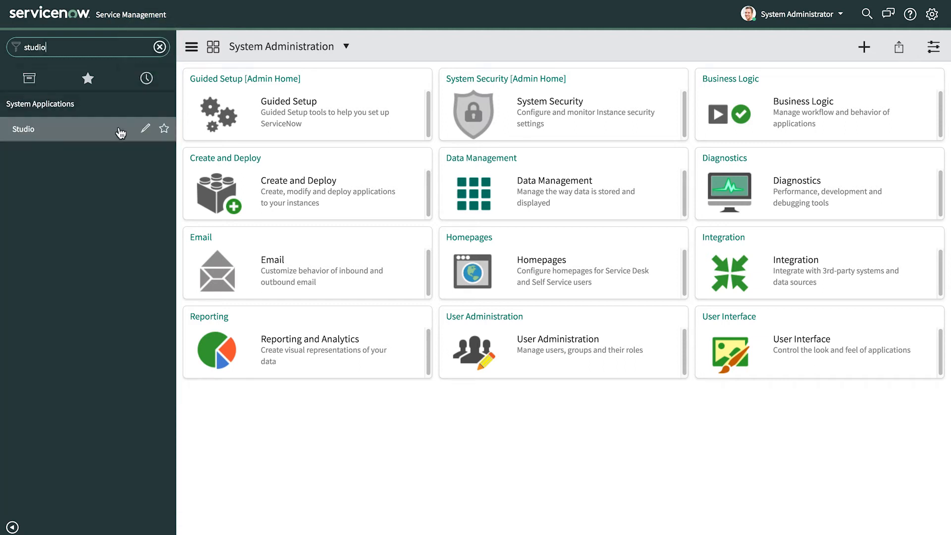
click(120, 132)
Step: Create an empty application from scratch named "List App" and open it in Studio
click(231, 72)
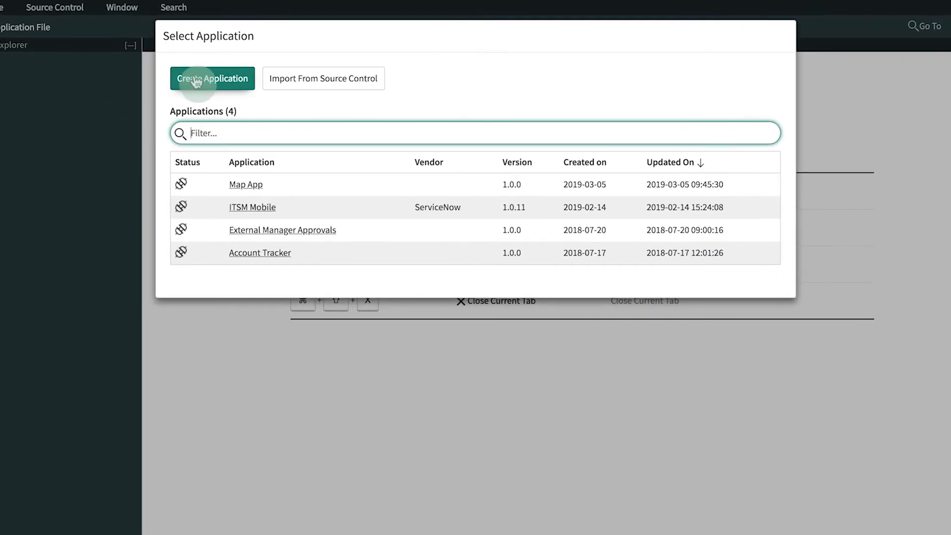
click(724, 112)
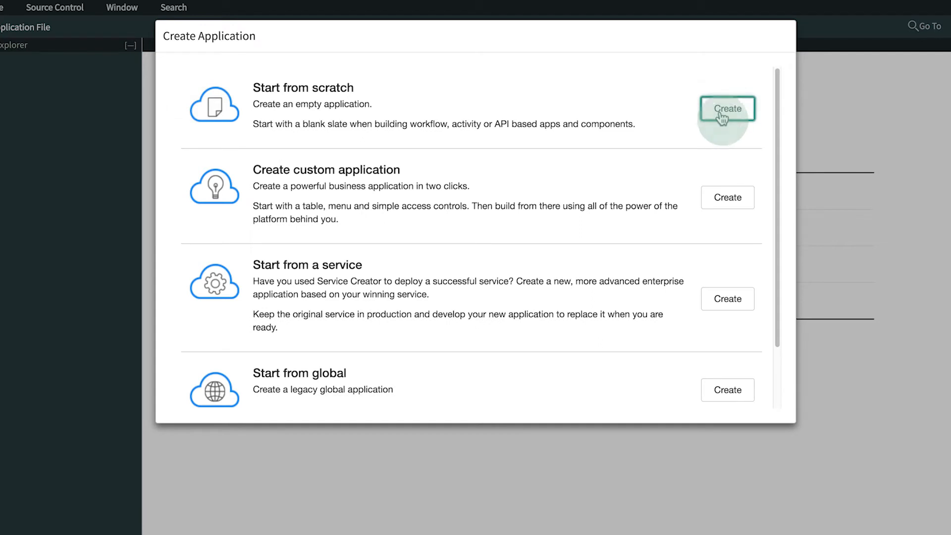
text(List App)
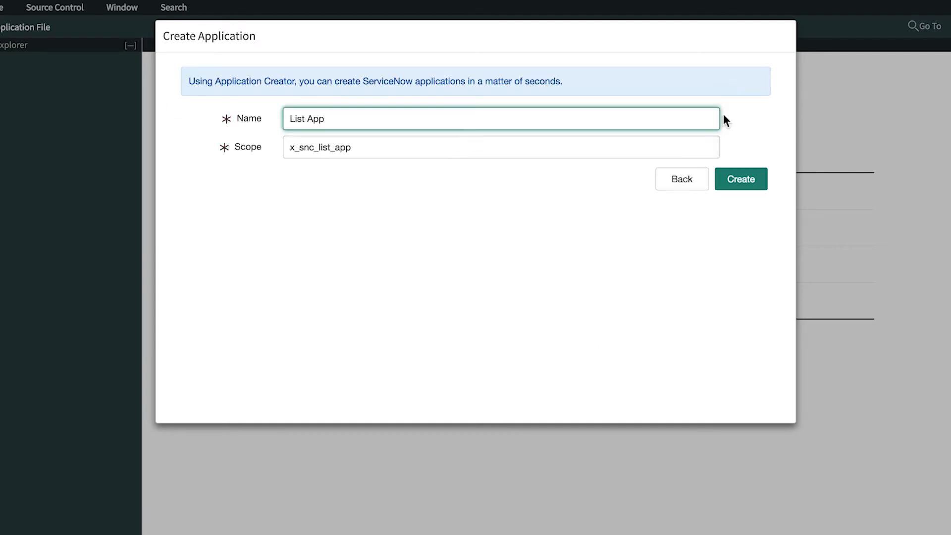
click(740, 179)
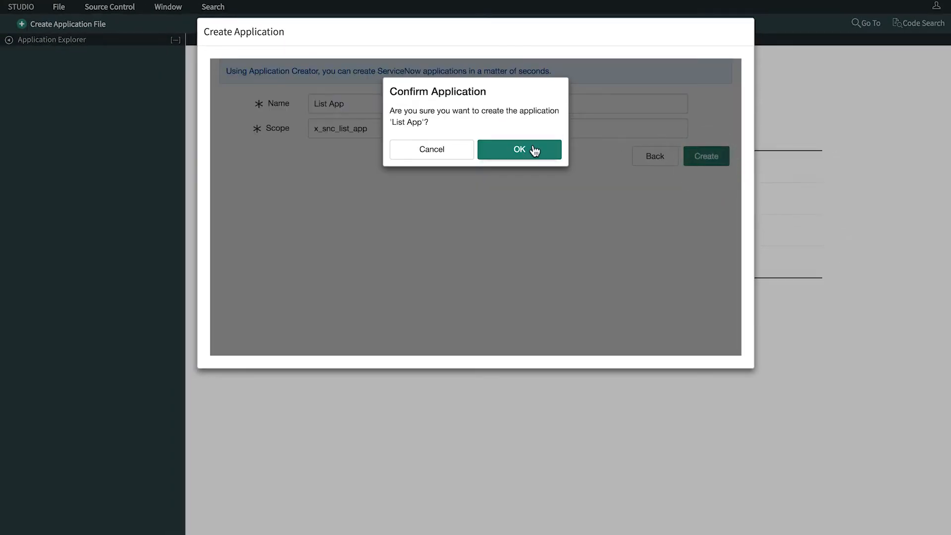
click(529, 149)
click(590, 173)
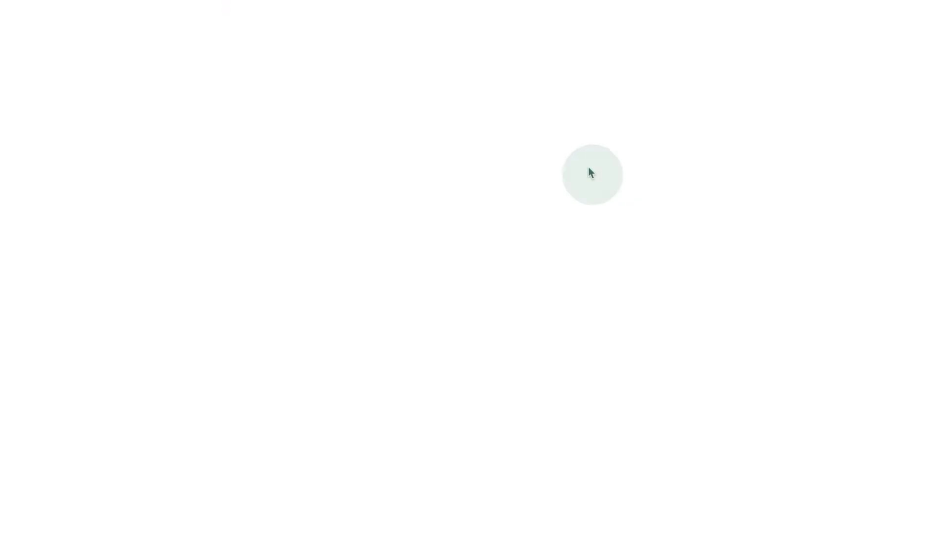
Step: Start a new Mobile Application file from the Mobile Development category and name it "Change Requests"
click(104, 24)
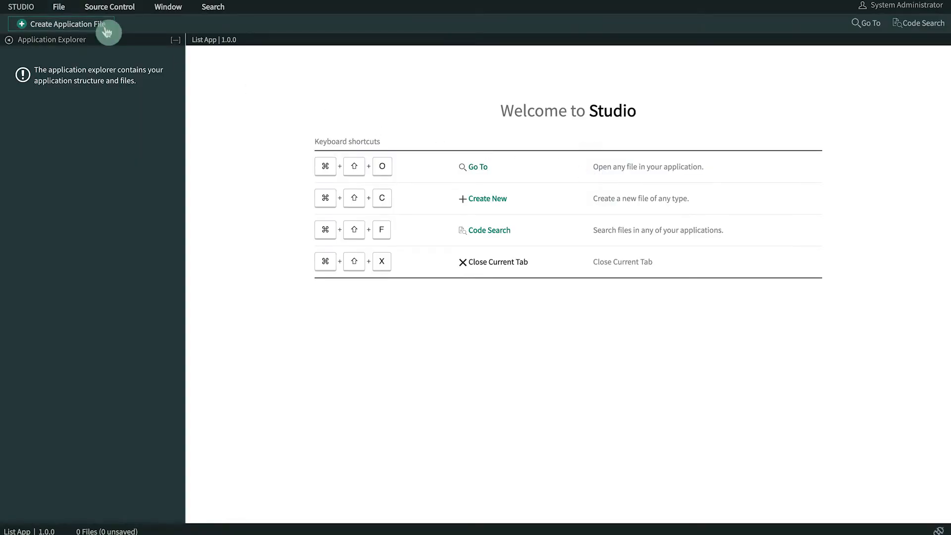
click(179, 238)
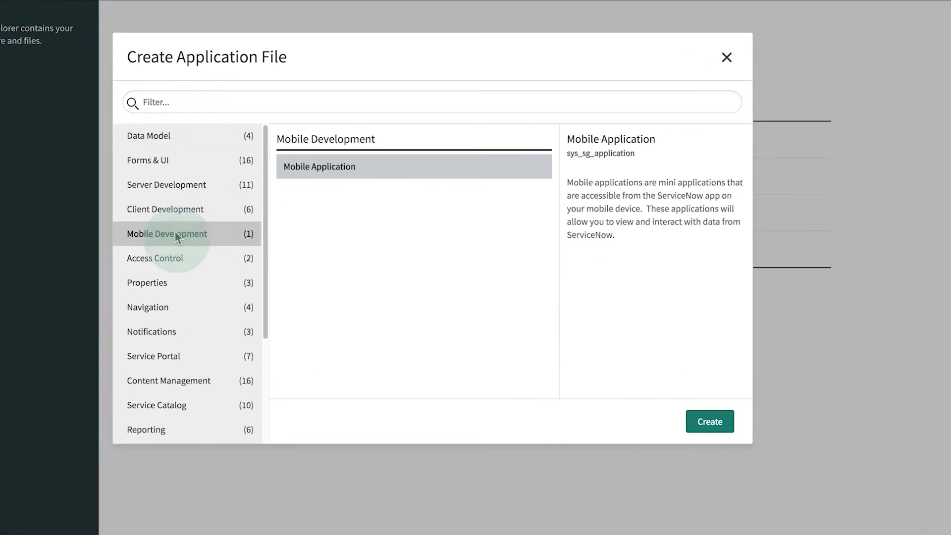
click(696, 424)
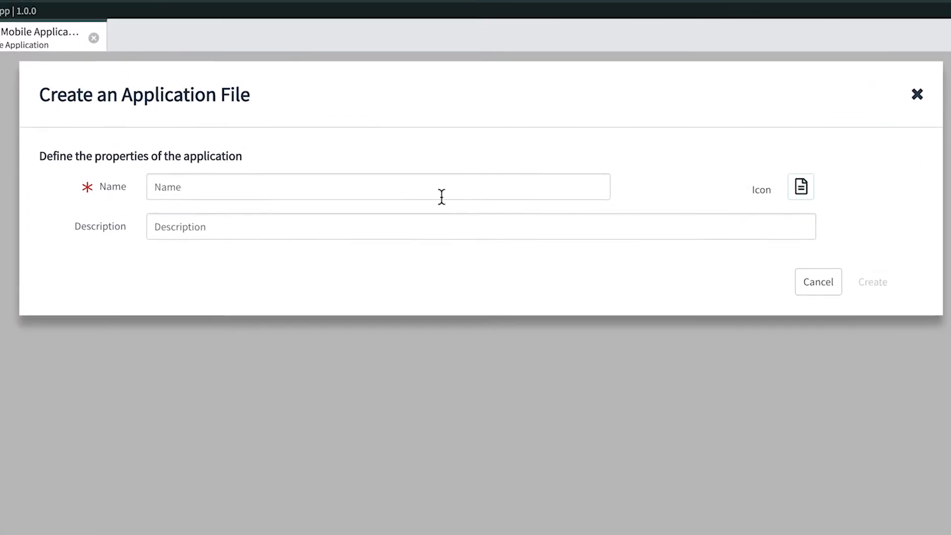
click(433, 187)
text(Change Requests)
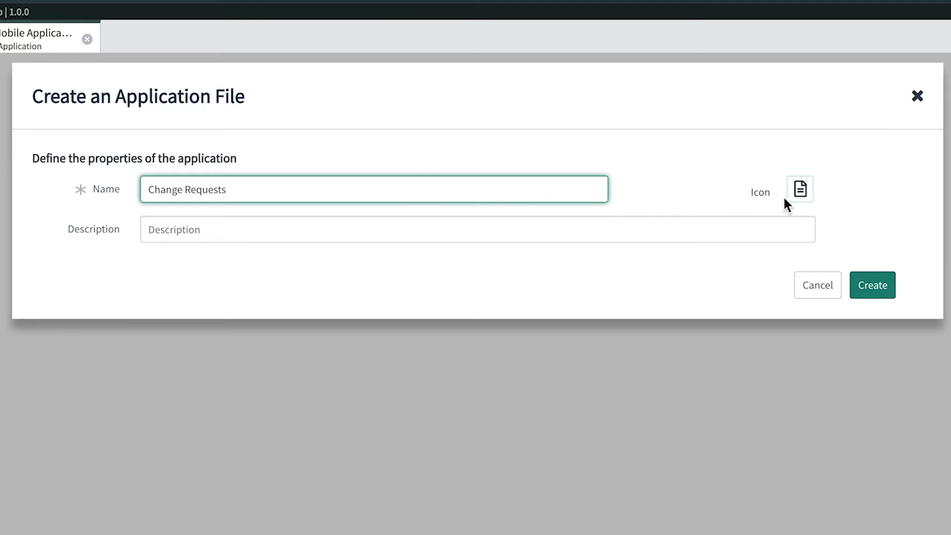
Step: Give the mobile application a clipboard icon coloured teal green
click(800, 190)
click(840, 287)
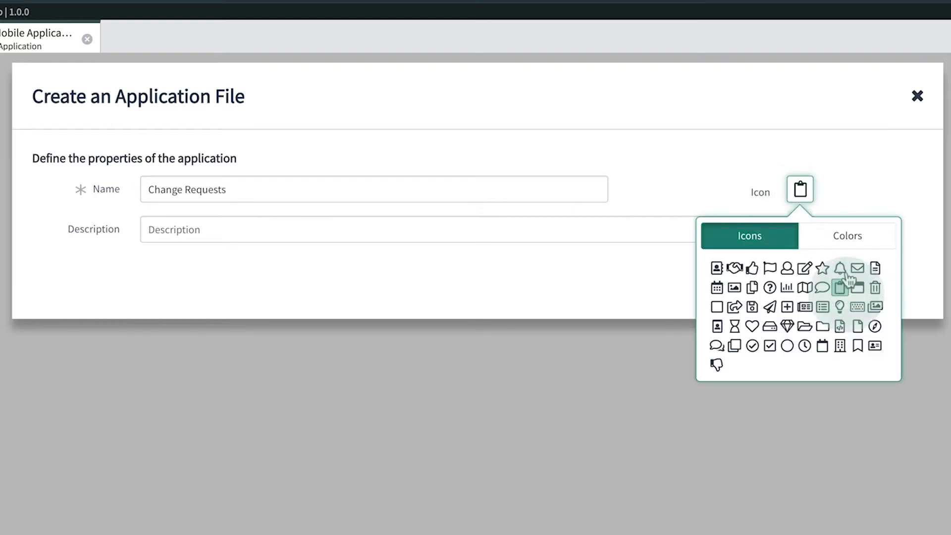
click(846, 239)
click(777, 270)
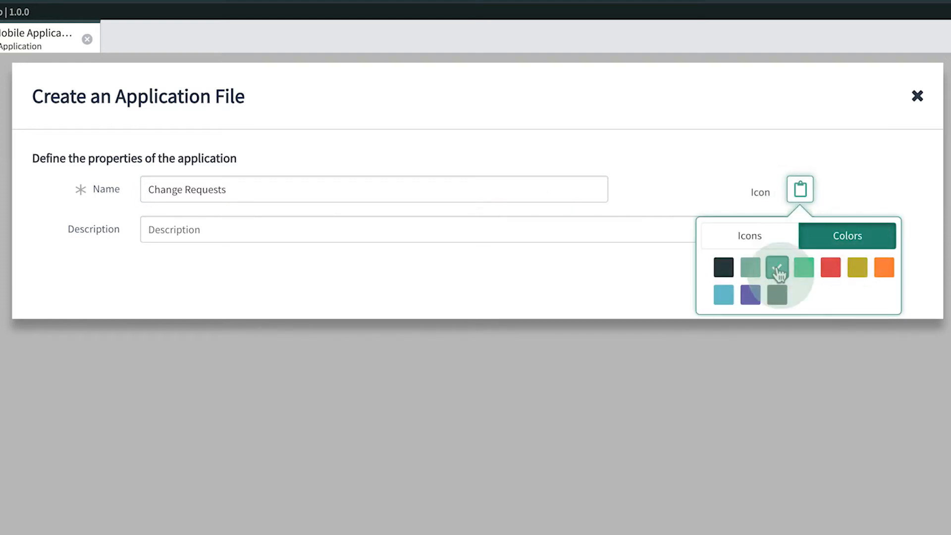
Step: Enter the description "Review Change Requests" and create the mobile application
click(610, 229)
text(Review Change Requests)
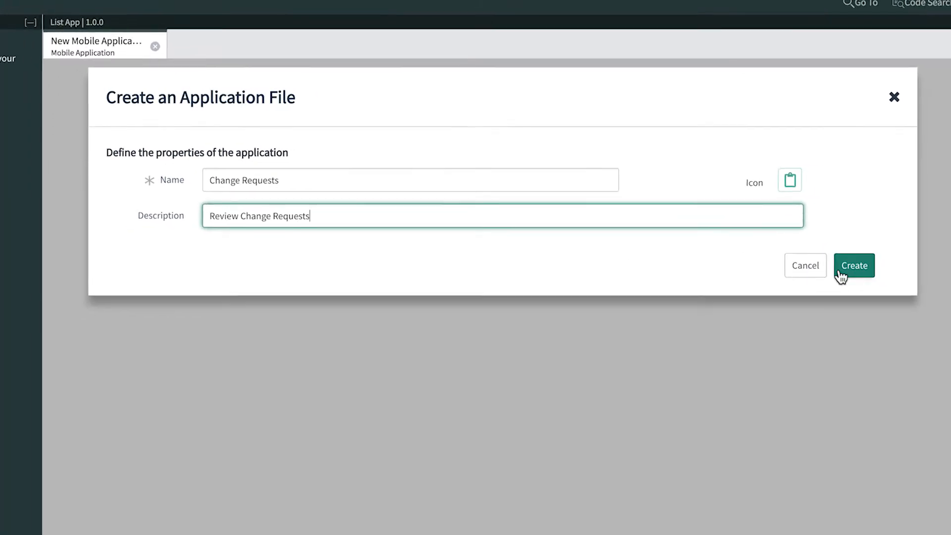
click(859, 287)
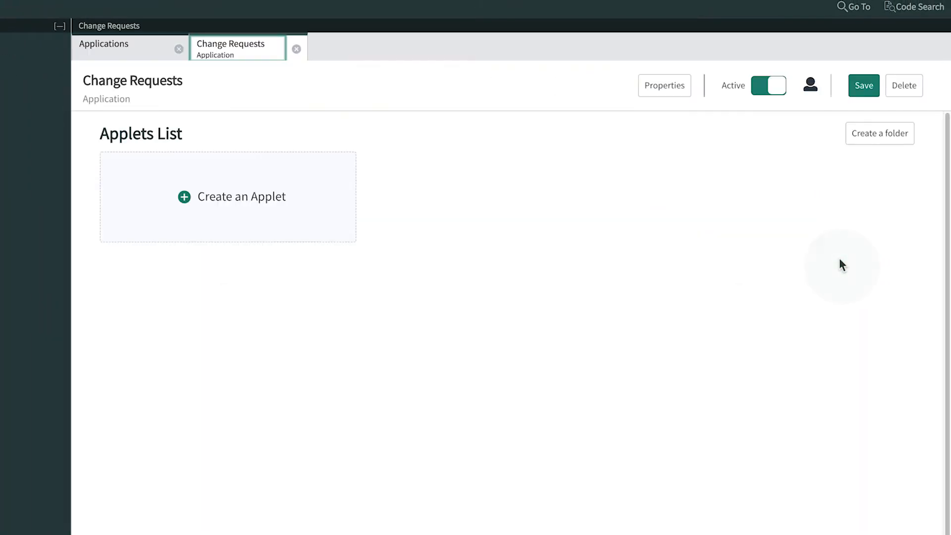
Step: Review the properties of the Change Requests mobile application without changing them
click(682, 87)
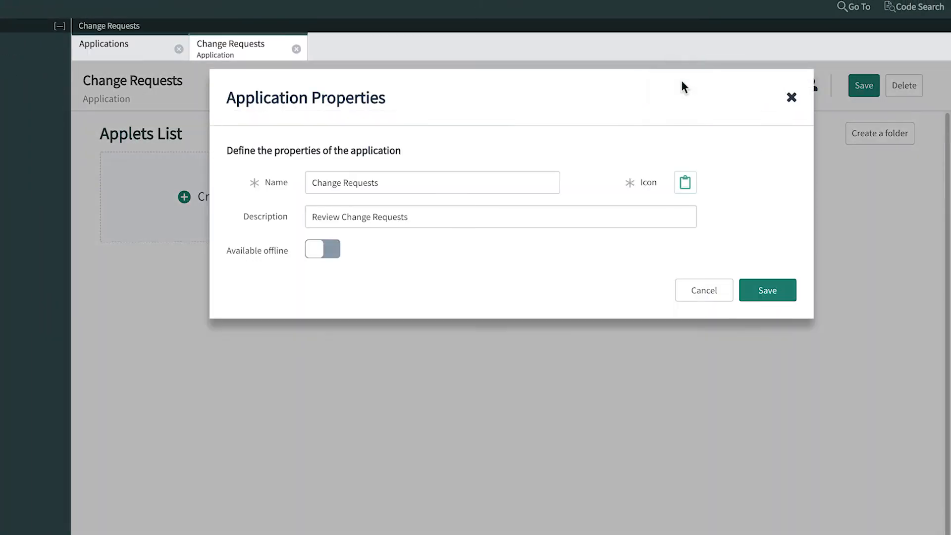
click(707, 291)
Step: Add a folder named "Technicians" to the application's applets list
click(860, 141)
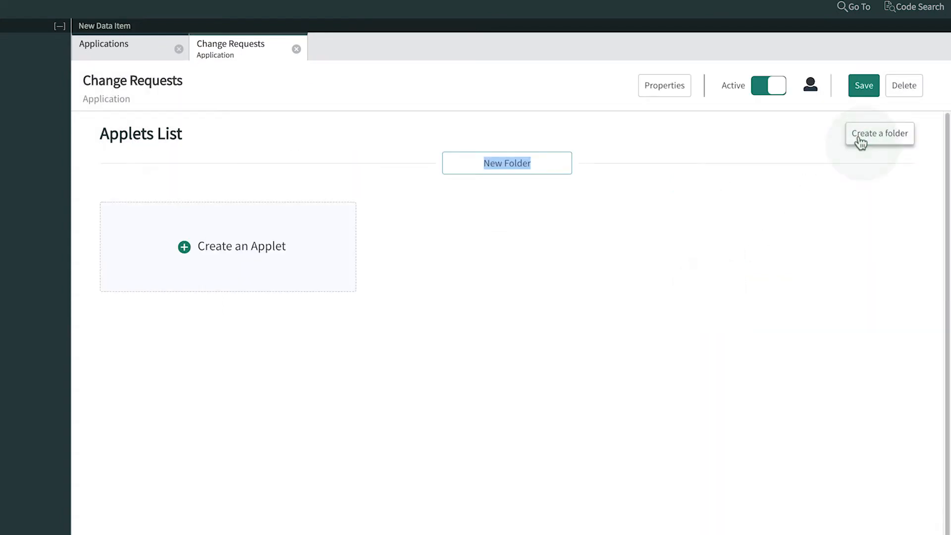
text(Technicians)
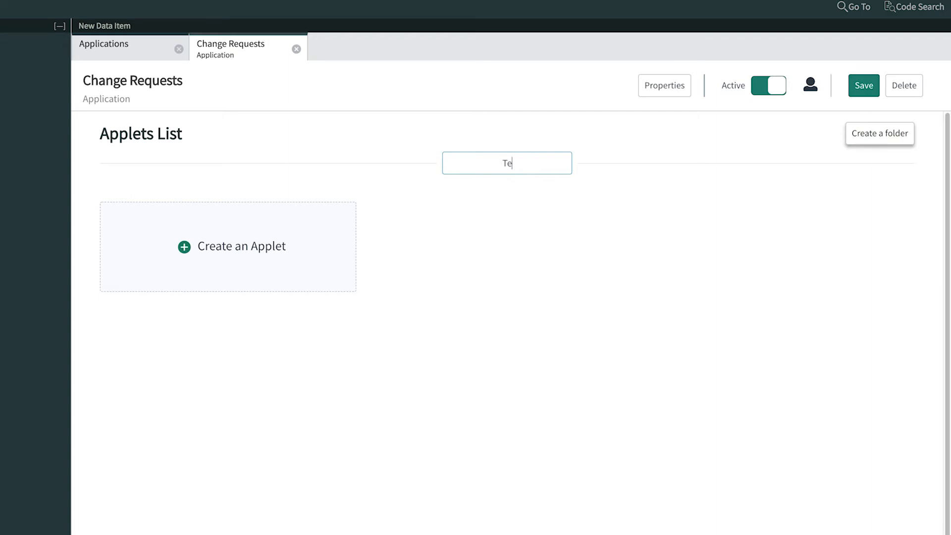
click(861, 156)
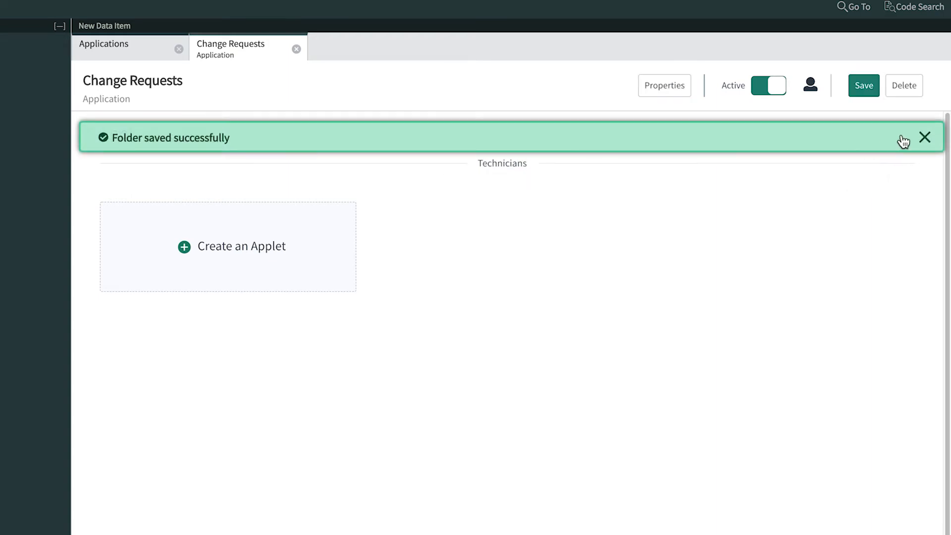
click(925, 138)
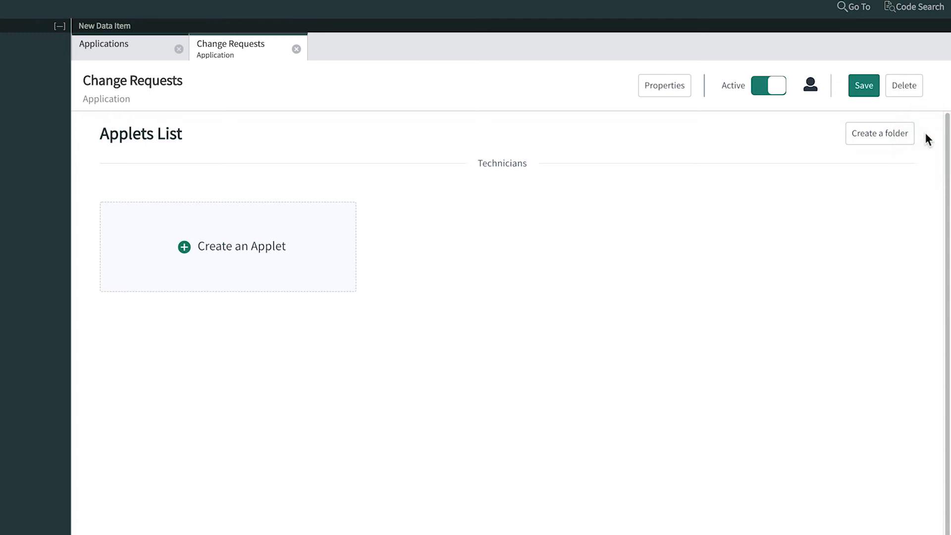
Step: Start a new applet in the Technicians folder and name it "My Scheduled Worklist"
click(317, 228)
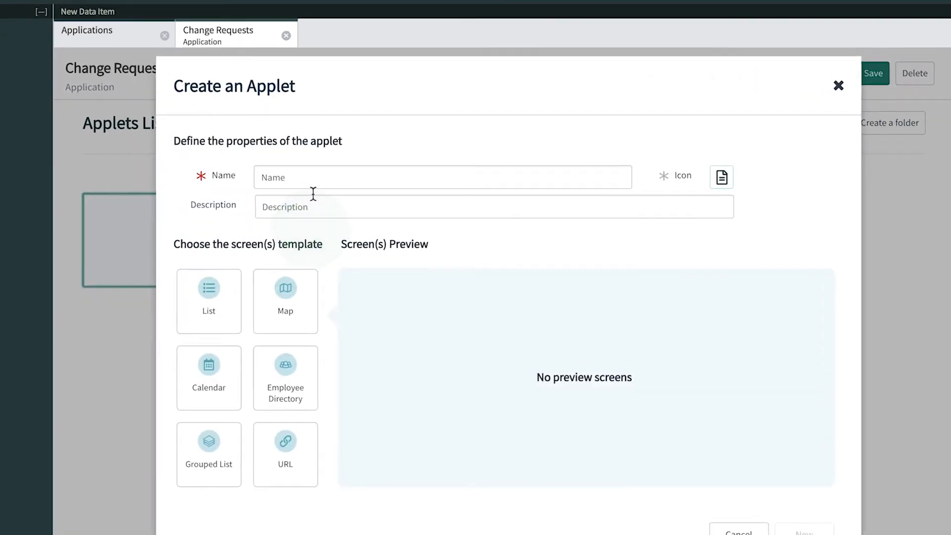
click(329, 187)
text(My Scheduled )
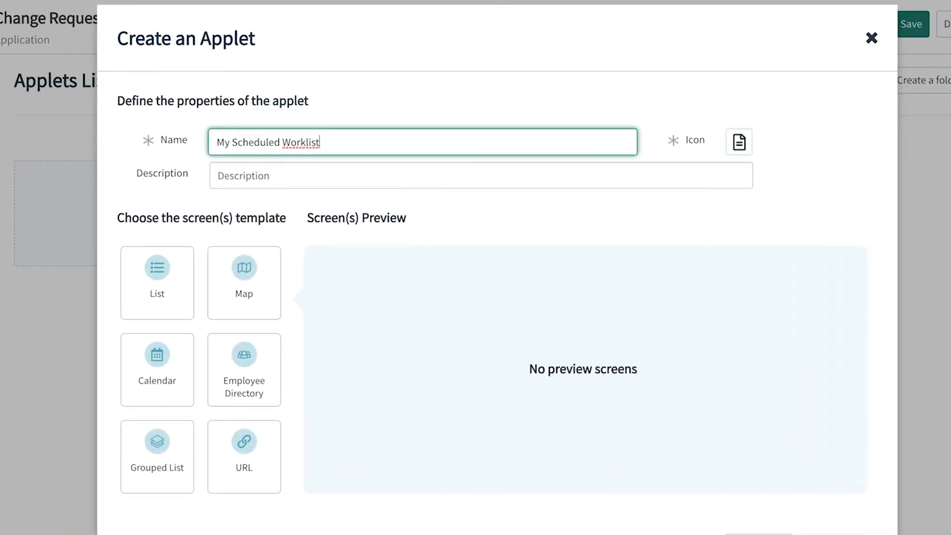
text(Worklist)
Step: Colour the applet's icon orange
click(739, 145)
click(786, 188)
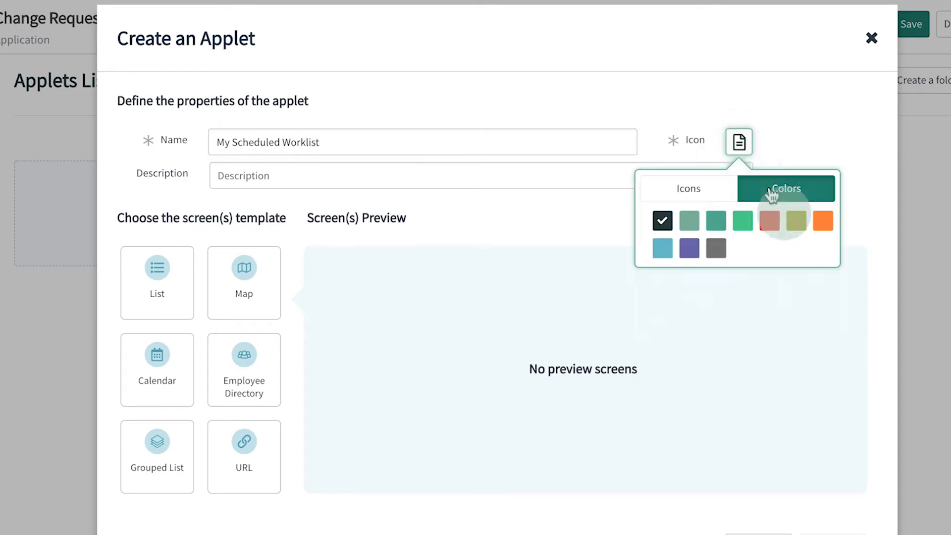
click(822, 222)
Step: Describe the applet as "Scheduled Changes assigned to me", choose the List screen template and create it
click(478, 174)
text(Scheduled Changes assigned to me)
click(177, 281)
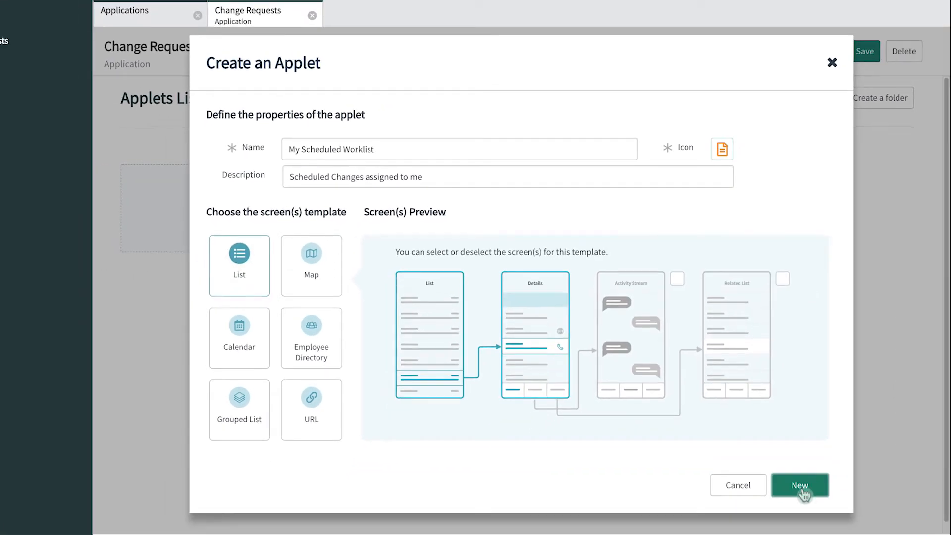
click(801, 487)
Step: Start a new data item named "Scheduled Changes" with the description "Active scheduled Change Requests for the logged-in user"
click(428, 252)
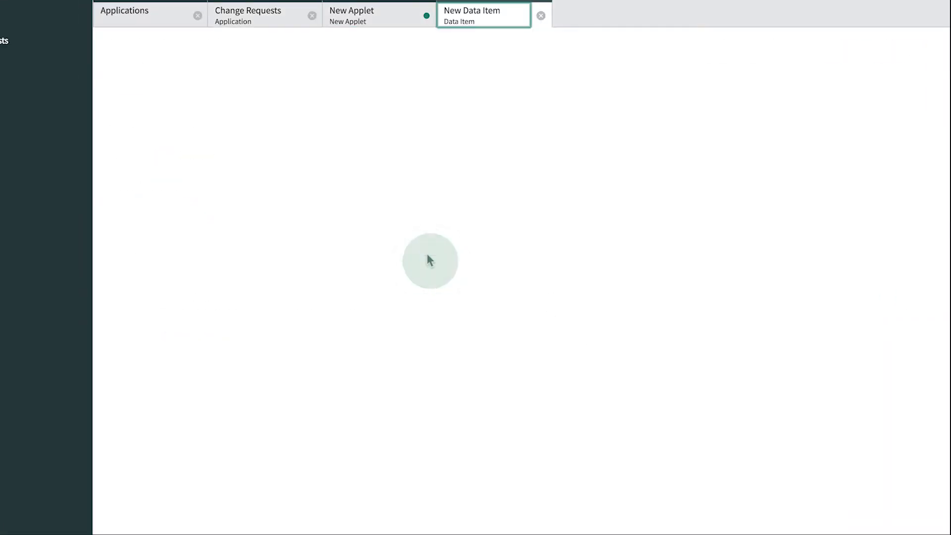
drag(285, 121, 213, 120)
text(Scheduled Changes)
click(219, 157)
text(Active scheduled Change Reque)
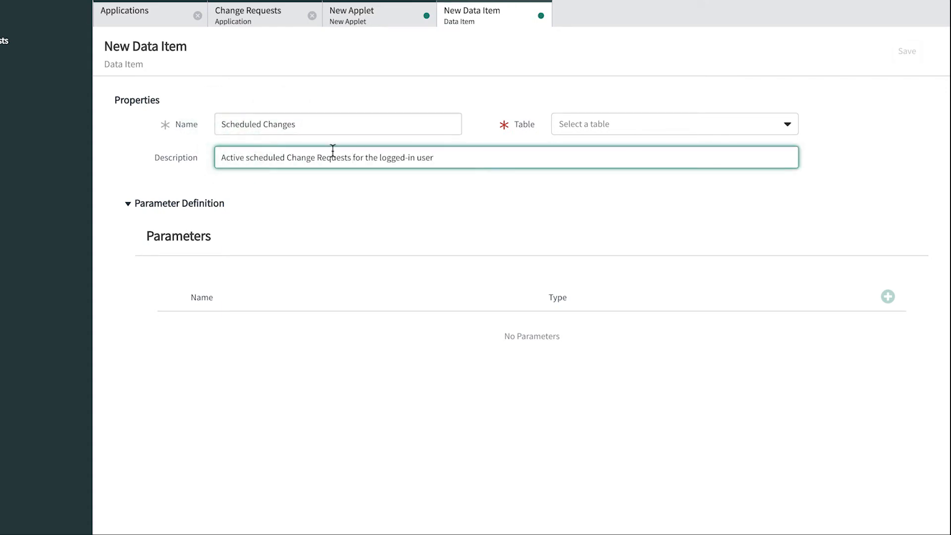
Step: Set the data item's table to Change Request [change_request]
click(566, 127)
text(chan)
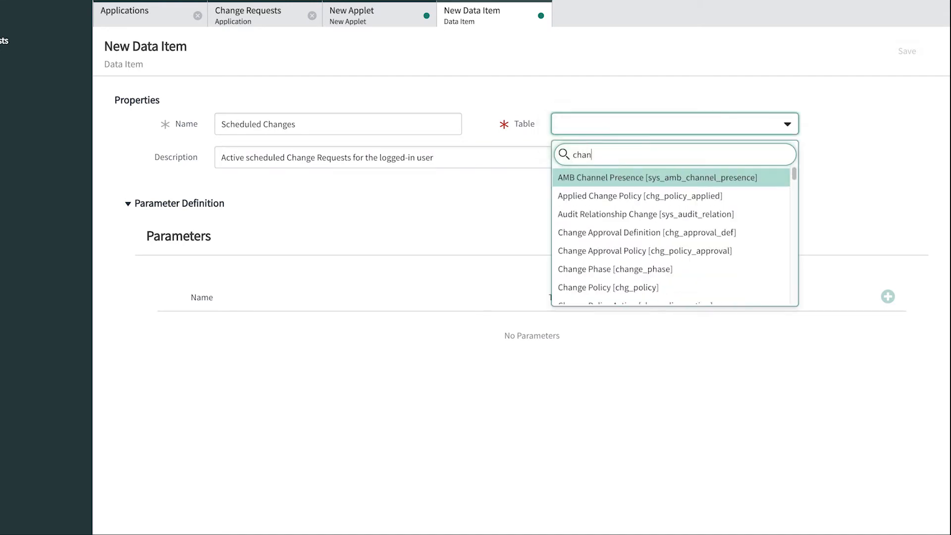
text(ge r)
click(589, 177)
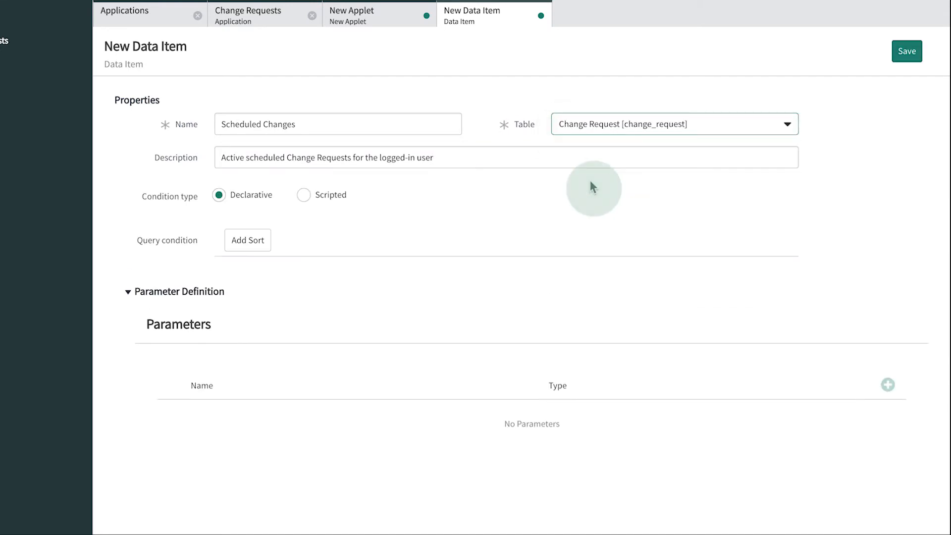
Step: Add the query conditions Active is true and Assigned to is (dynamic) Me to the data item
click(341, 287)
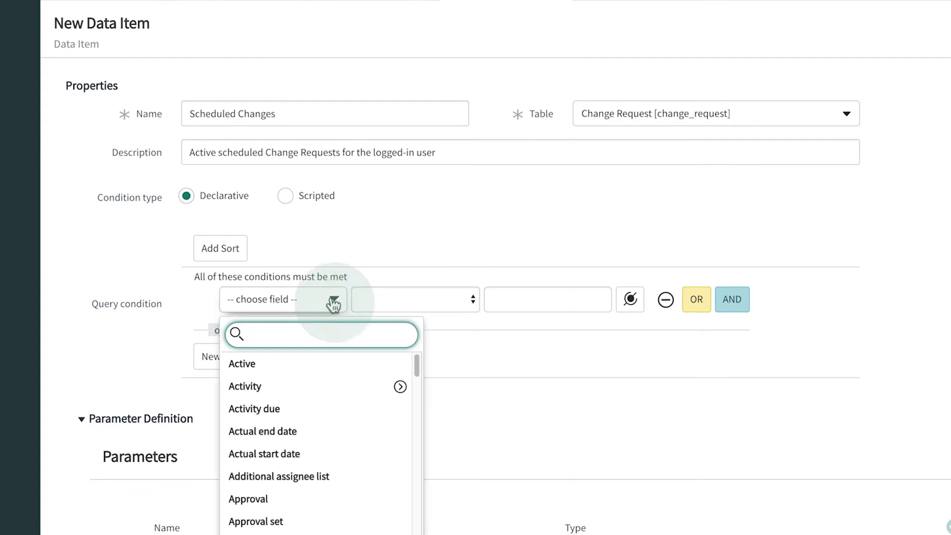
click(324, 365)
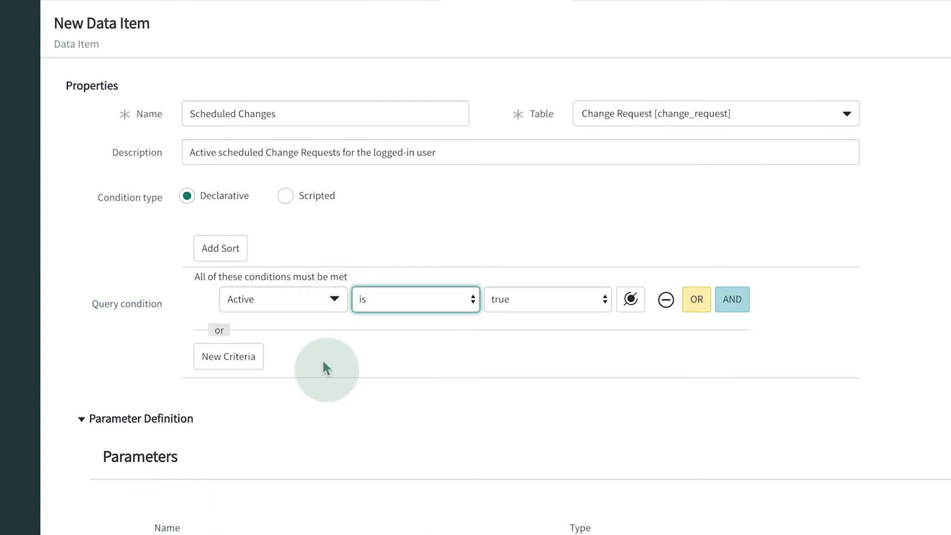
click(732, 302)
click(335, 333)
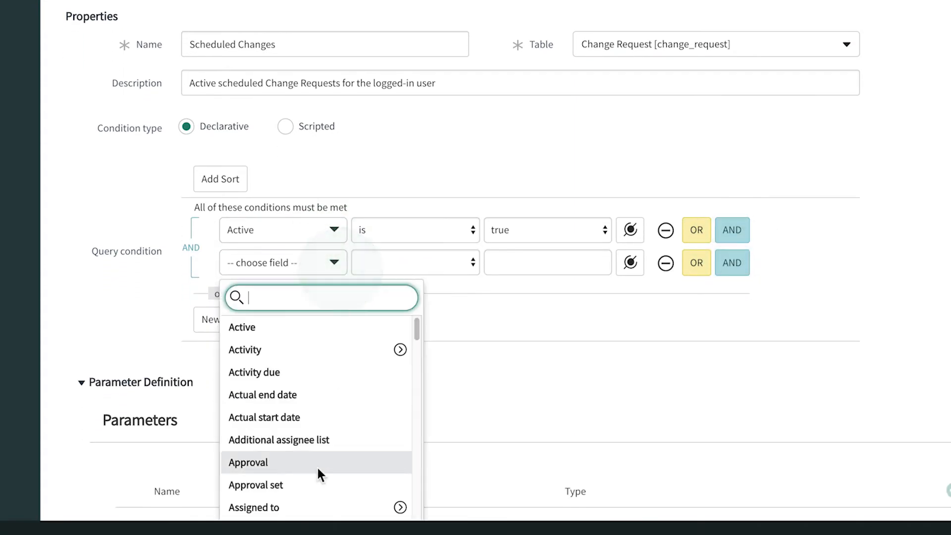
click(313, 509)
click(474, 267)
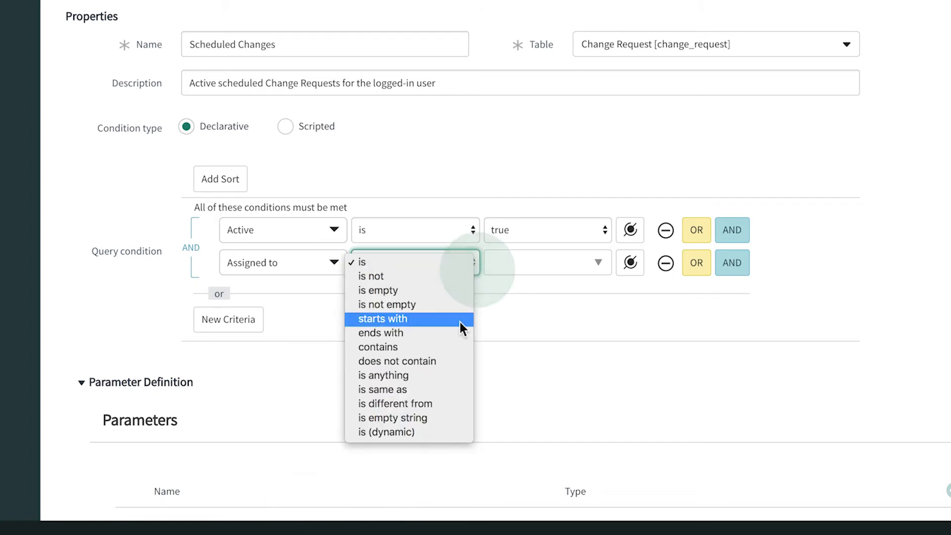
click(432, 432)
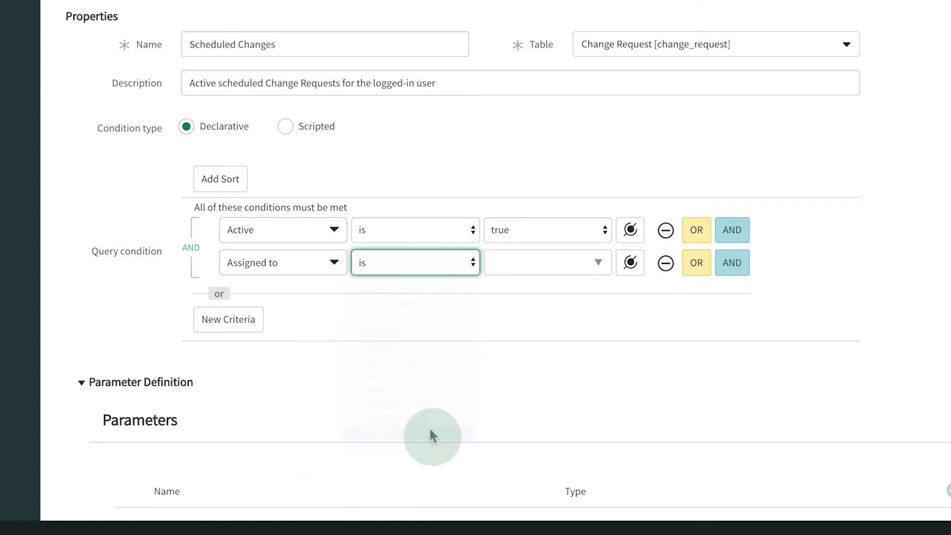
Step: Add the query condition State is Scheduled to the data item and save it
click(731, 263)
click(334, 298)
text(state)
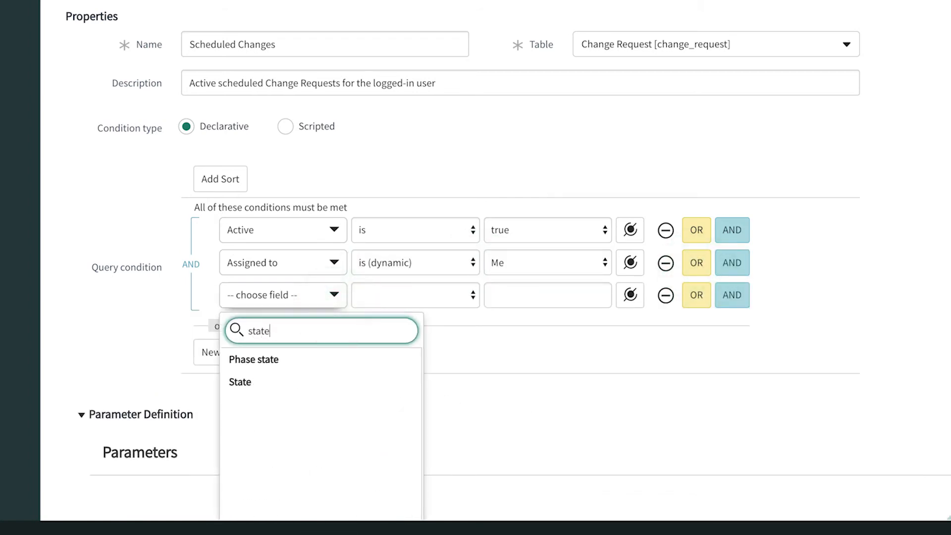
click(303, 381)
click(516, 297)
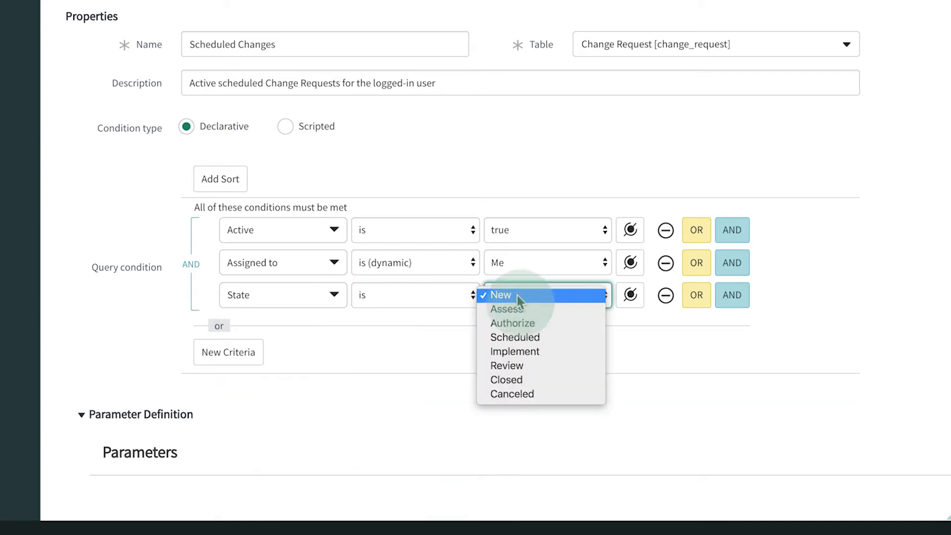
click(529, 341)
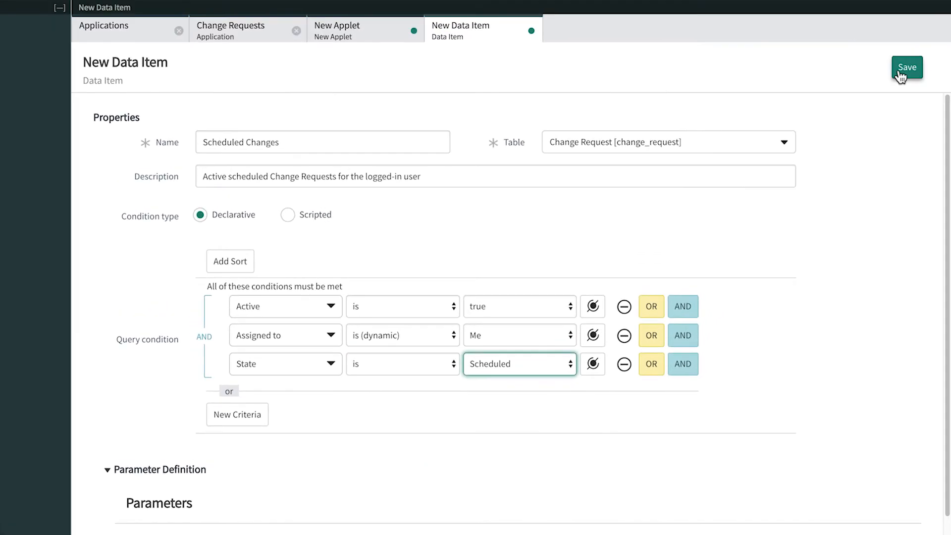
click(903, 69)
Step: Set Scheduled Changes as the data item of the My Scheduled Worklist applet
click(371, 36)
click(386, 273)
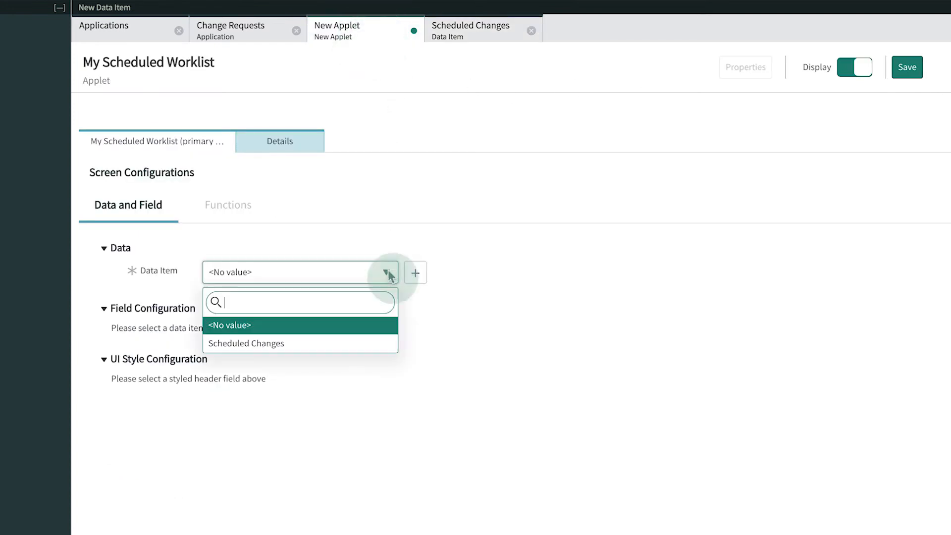
click(380, 343)
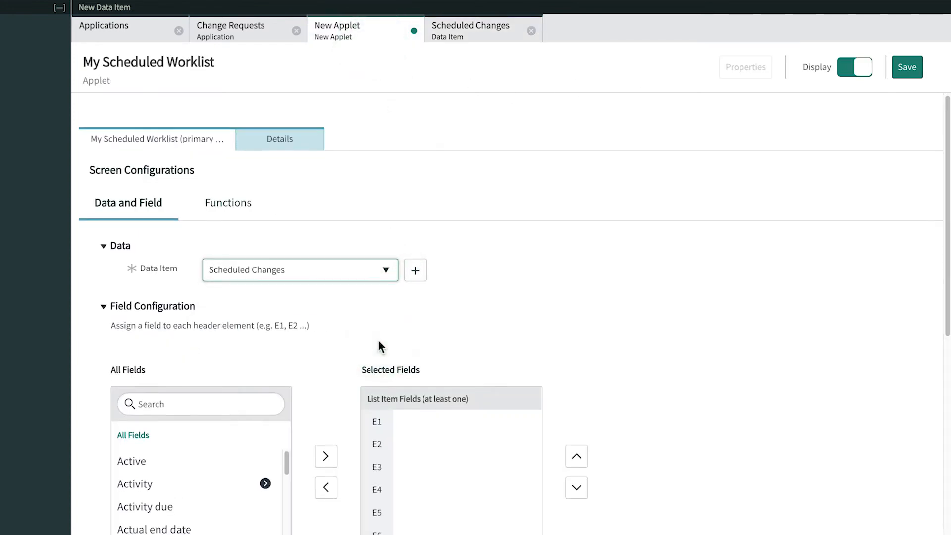
Step: Change the list item pattern to the one showing 12:00 PM and Working in Progress, accepting the pattern change
scroll(379, 343, down, 8)
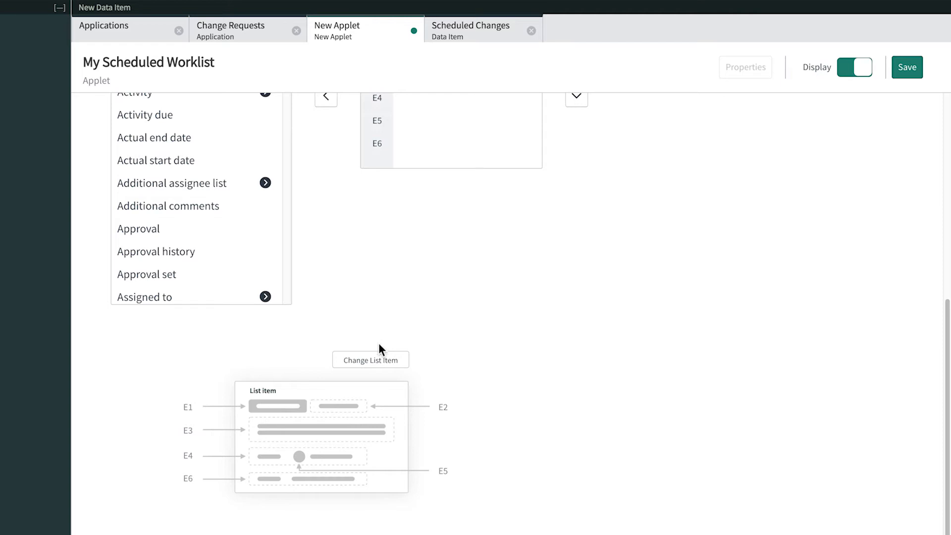
click(379, 361)
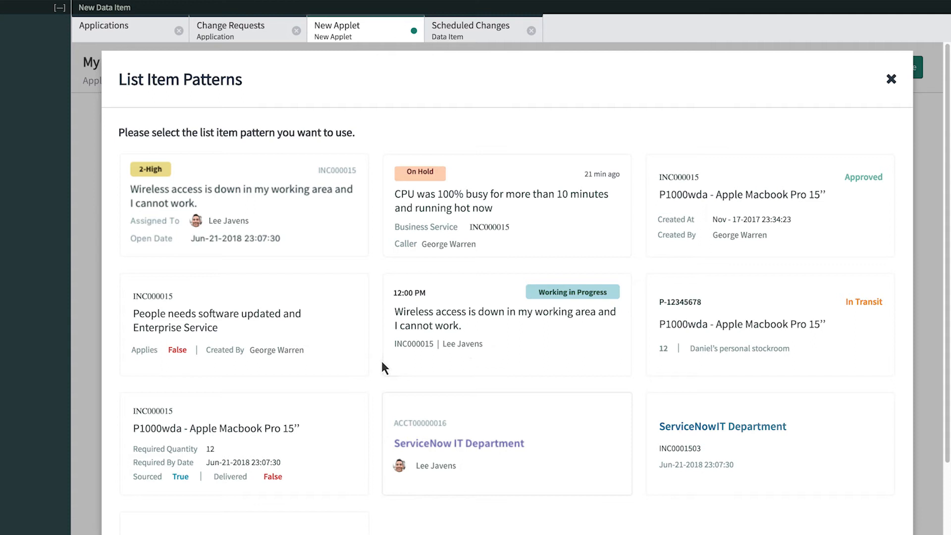
click(446, 324)
scroll(446, 324, down, 3)
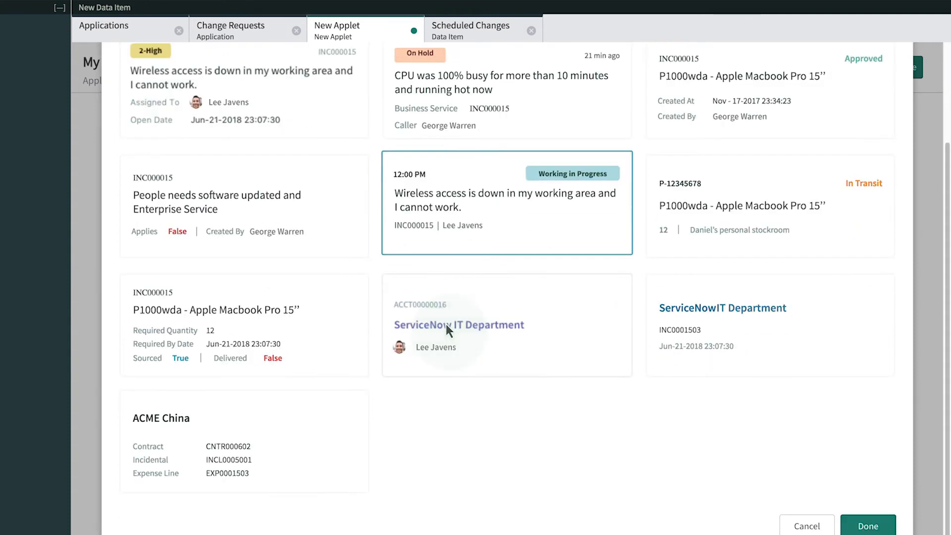
click(868, 498)
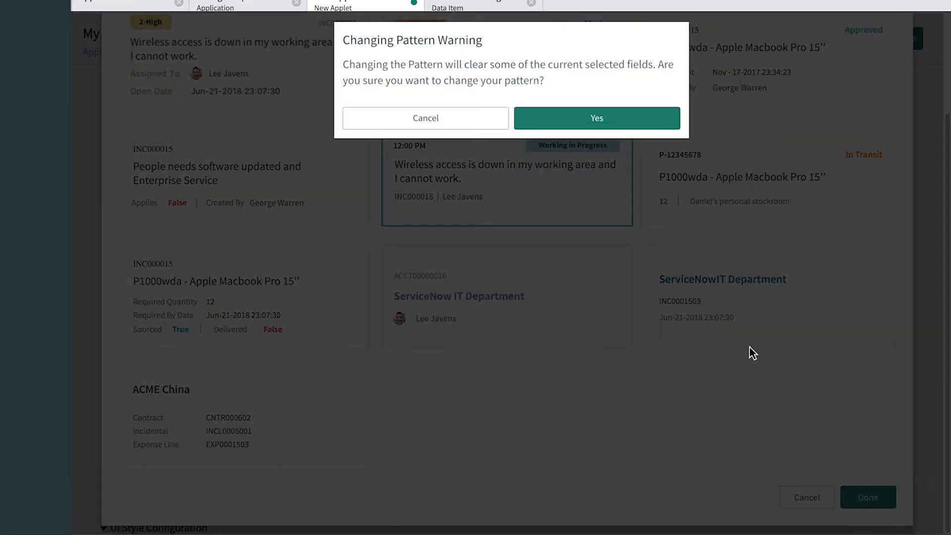
click(597, 118)
Step: Add Opened as list item field E1
click(237, 104)
text(opened)
click(196, 201)
click(317, 196)
Step: Add State as list item field E2
click(191, 136)
key(BackSpace)
key(BackSpace)
key(BackSpace)
key(BackSpace)
key(BackSpace)
key(BackSpace)
text(s)
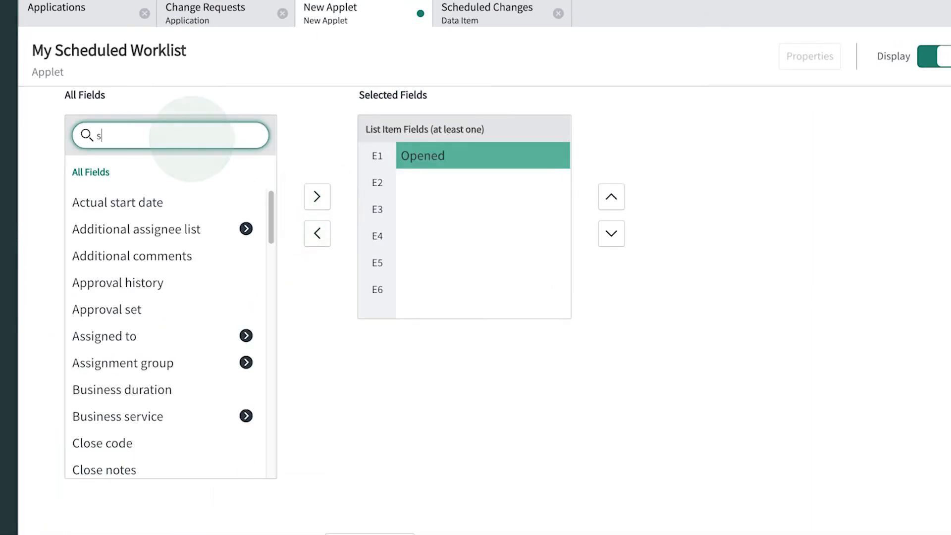
text(tate)
click(201, 234)
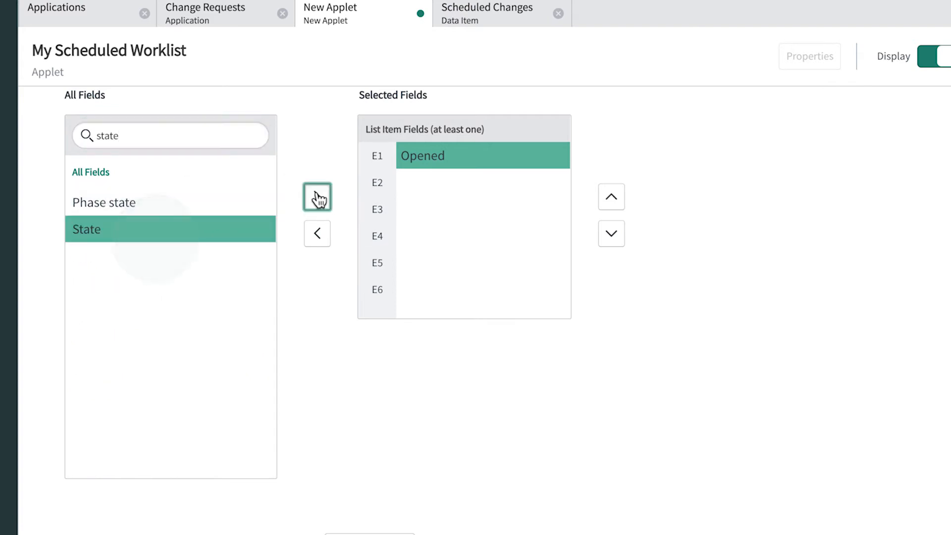
click(317, 197)
Step: Add Short description as list item field E3
click(146, 135)
key(BackSpace)
key(BackSpace)
key(BackSpace)
key(BackSpace)
text(hort)
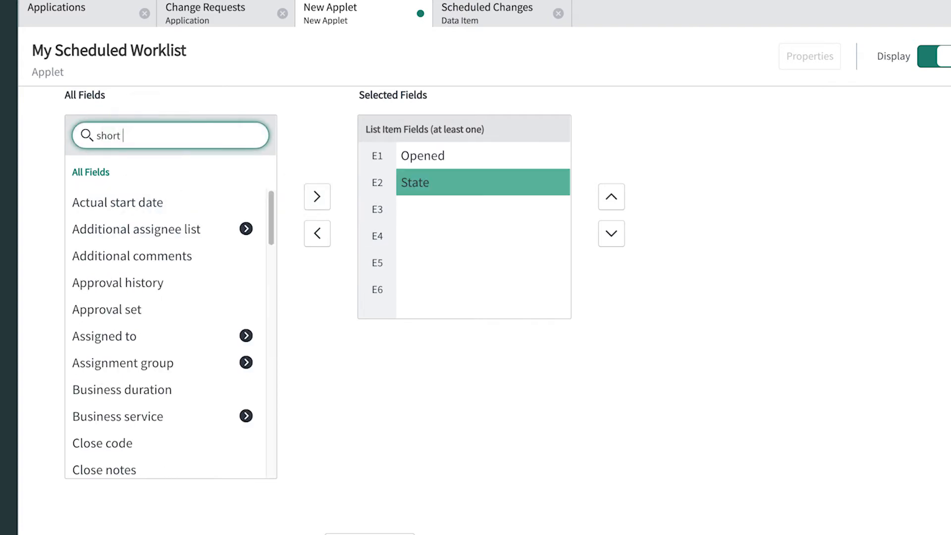
click(240, 206)
click(317, 197)
Step: Add Number as list item field E4
click(144, 138)
key(BackSpace)
key(BackSpace)
key(BackSpace)
key(BackSpace)
key(BackSpace)
key(BackSpace)
text(num)
click(220, 207)
click(317, 196)
Step: Add Opened by as list item field E5
click(154, 137)
key(BackSpace)
key(BackSpace)
key(BackSpace)
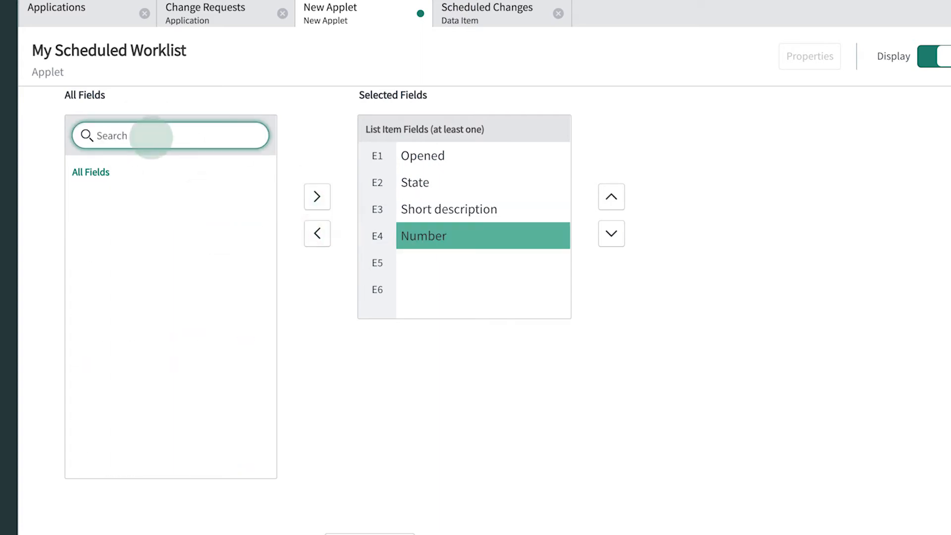
text(opened)
click(145, 204)
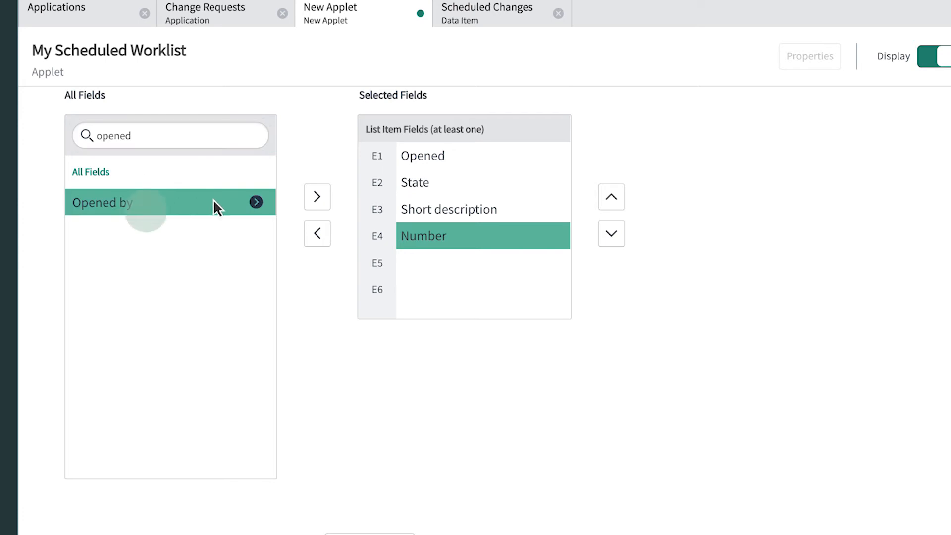
click(319, 201)
Step: Add Location as list item field E6
click(170, 135)
key(BackSpace)
key(BackSpace)
key(BackSpace)
key(BackSpace)
key(BackSpace)
key(BackSpace)
text(location)
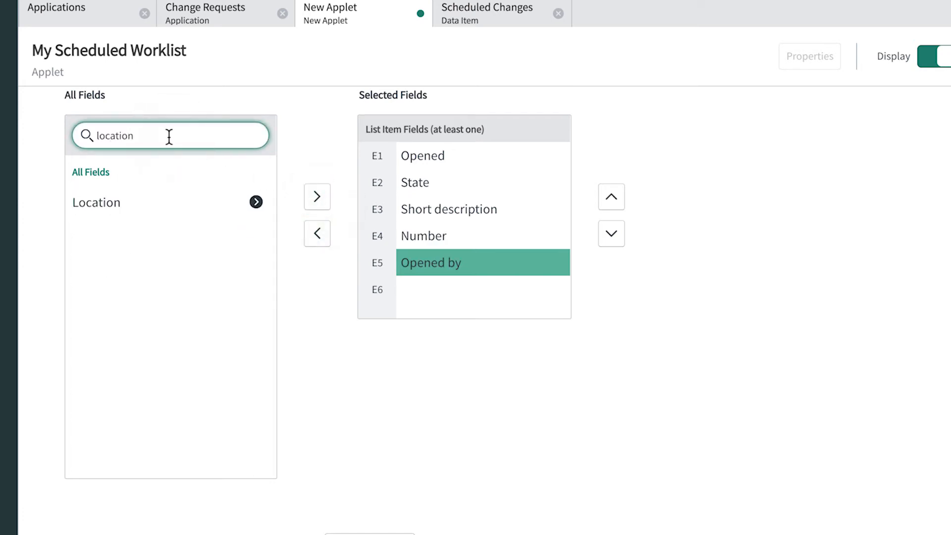
click(143, 207)
click(316, 200)
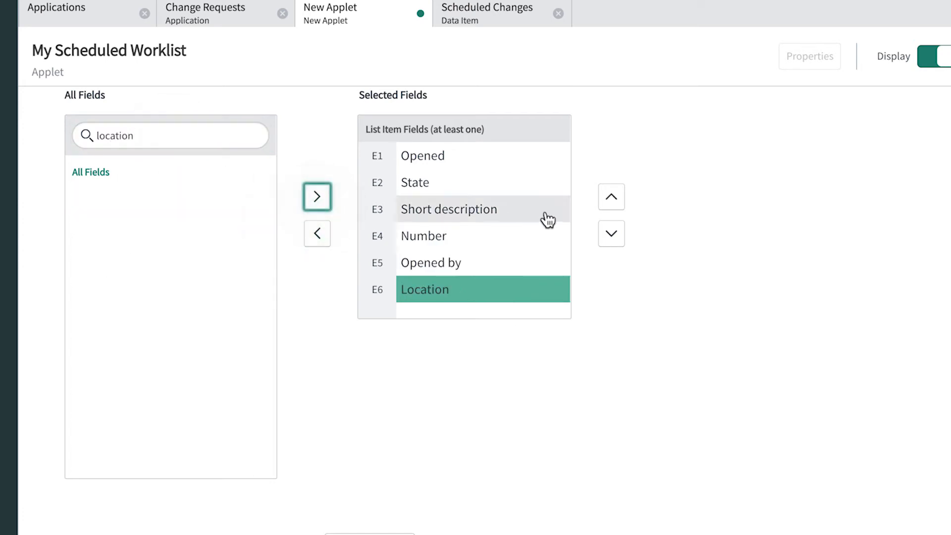
Step: Move Location up one place and back down to E6, and save the applet
click(610, 204)
click(612, 238)
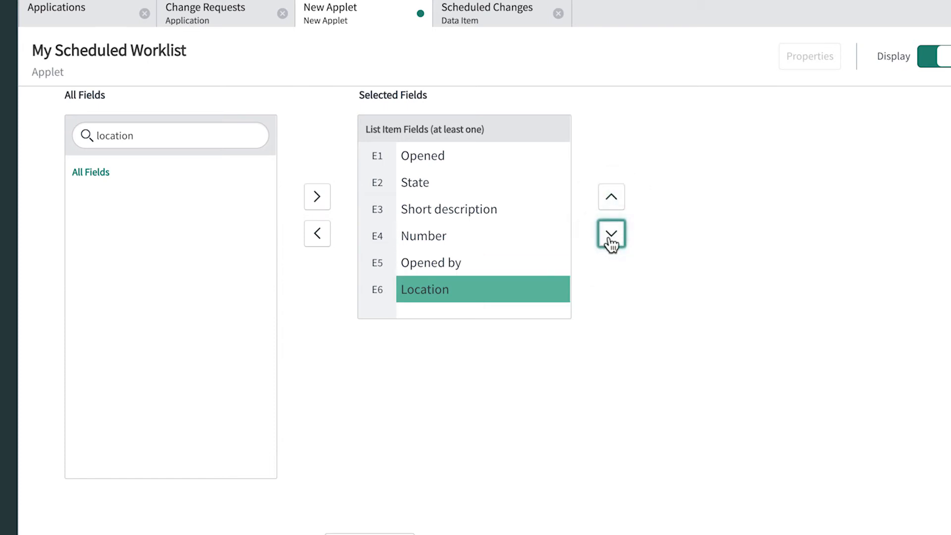
click(901, 79)
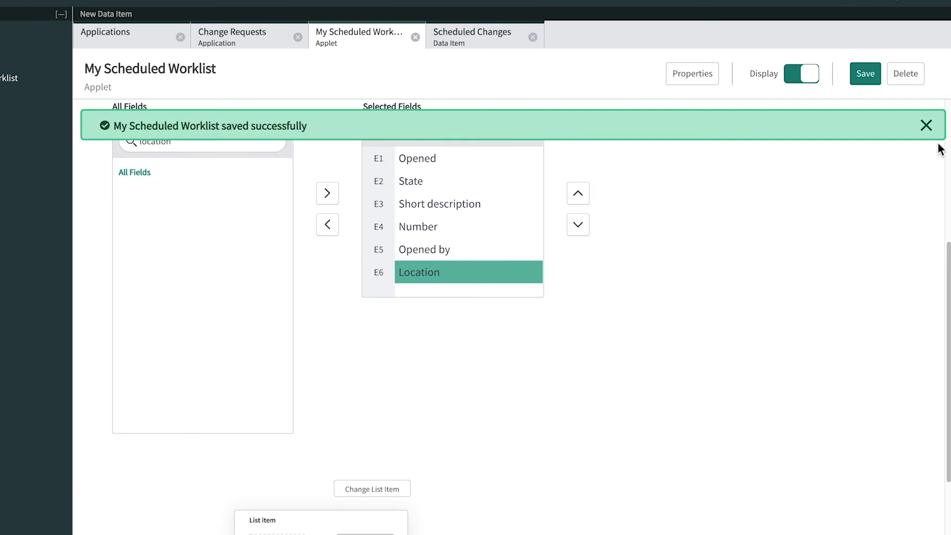
click(926, 127)
Step: Configure the applet's Details screen: review the header patterns without changing them, and replicate the header fields from the primary screen
scroll(866, 150, up, 5)
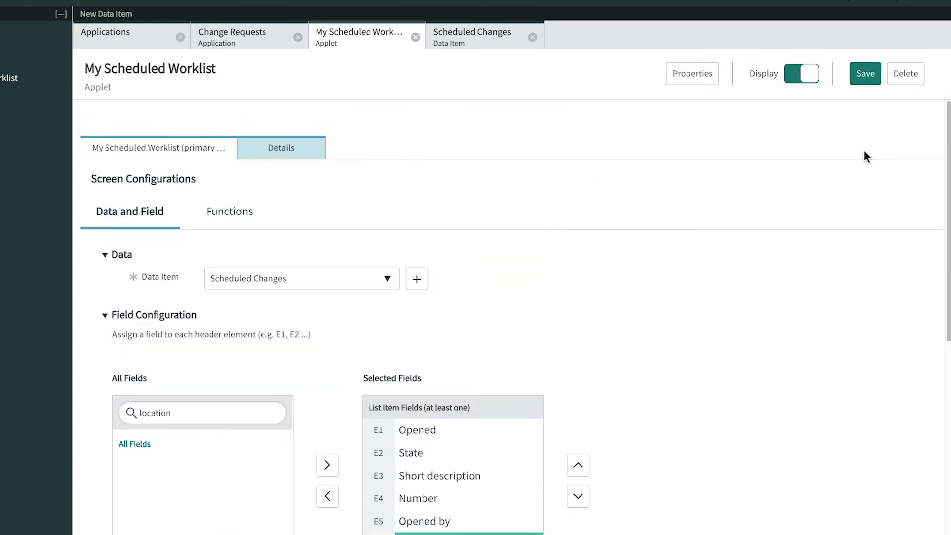
click(291, 158)
scroll(290, 158, down, 8)
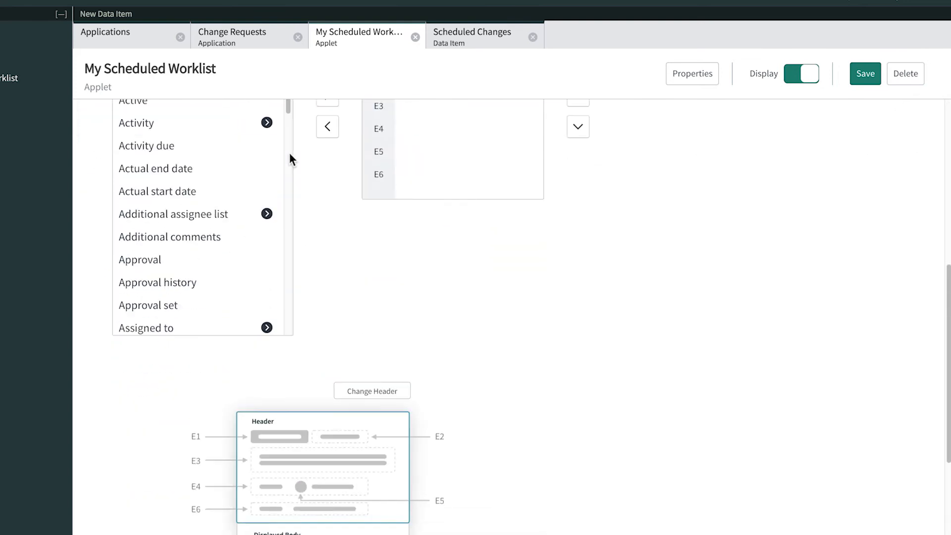
scroll(291, 157, down, 3)
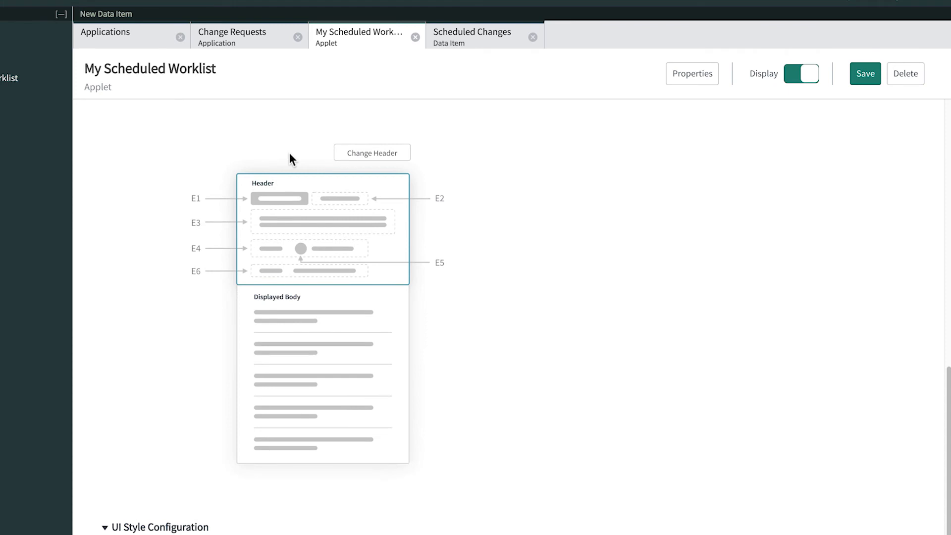
click(348, 154)
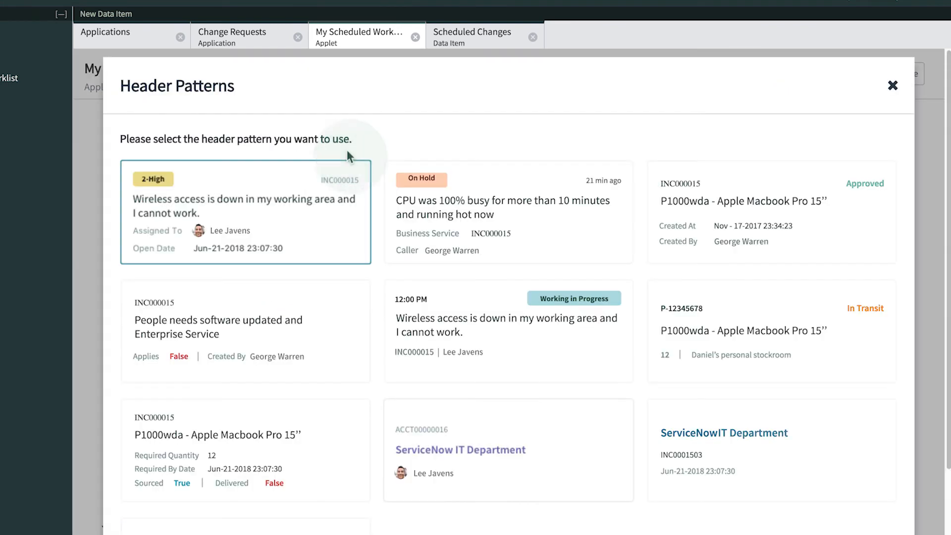
click(892, 88)
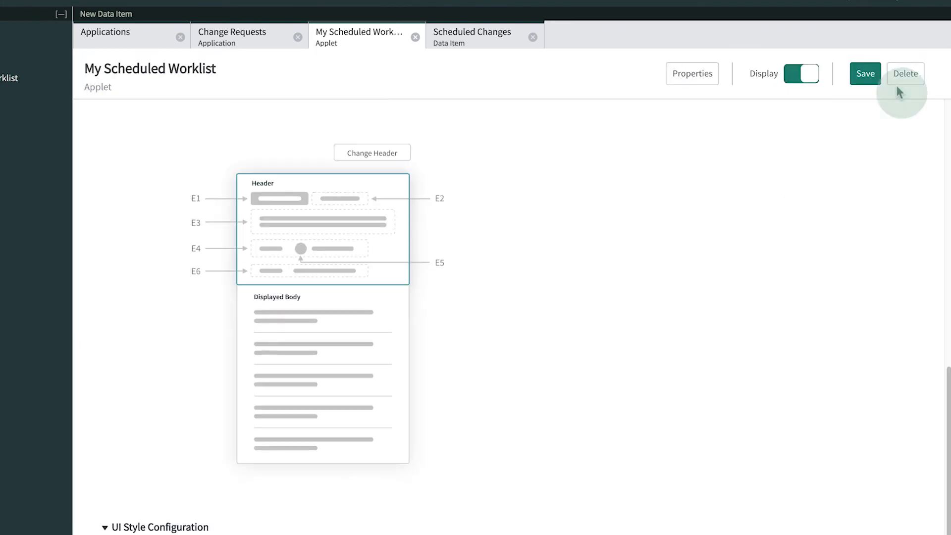
scroll(718, 159, up, 8)
click(534, 183)
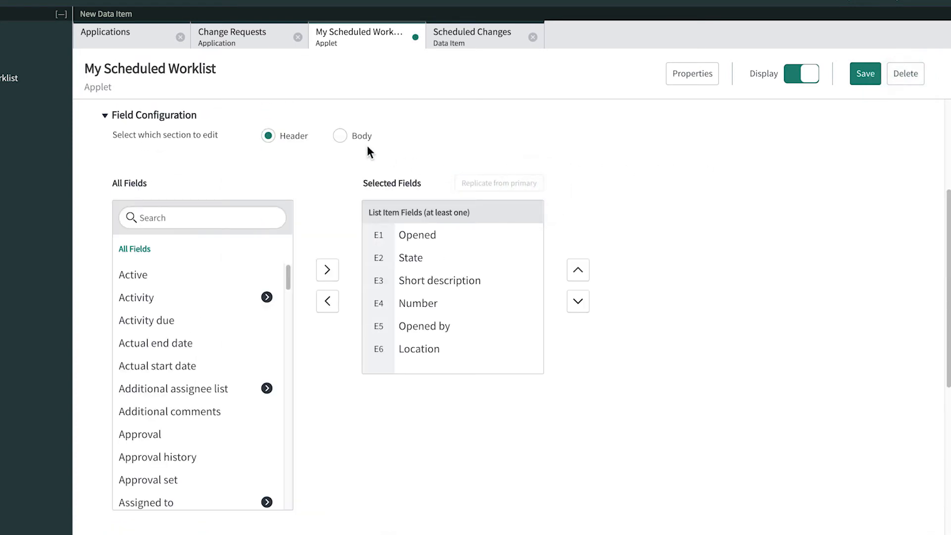
Step: Switch the Details field configuration to the Body section and save the applet
click(341, 136)
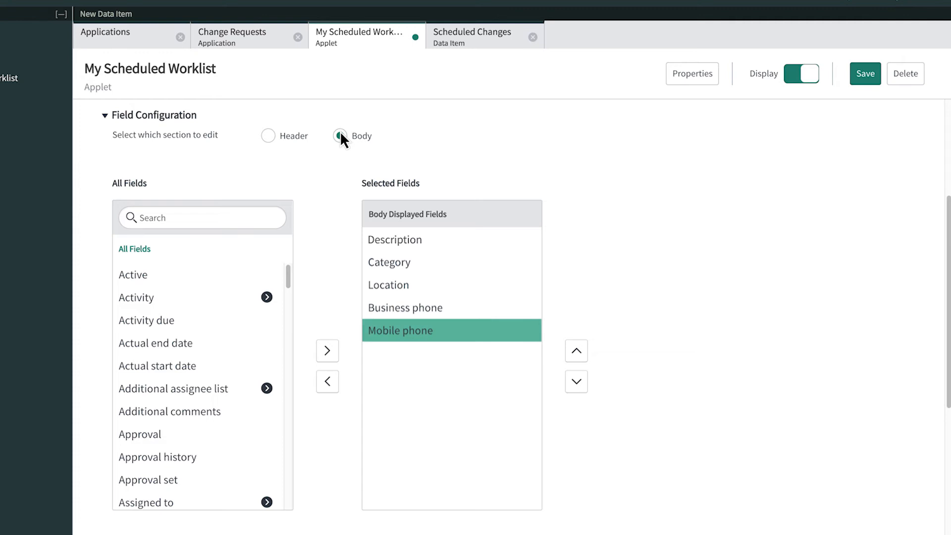
click(865, 75)
click(926, 126)
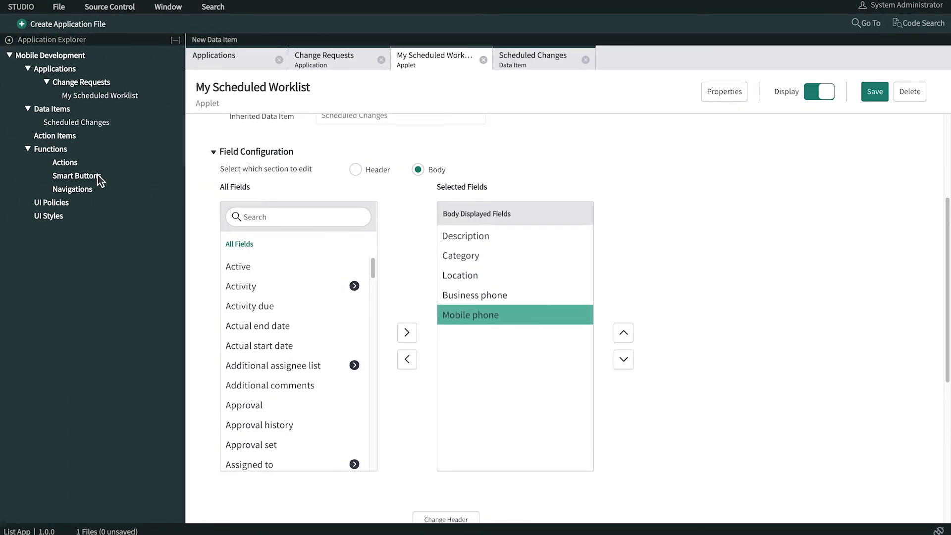
Step: Start a new smart button in Functions and name it "Call Requester"
click(101, 181)
click(176, 177)
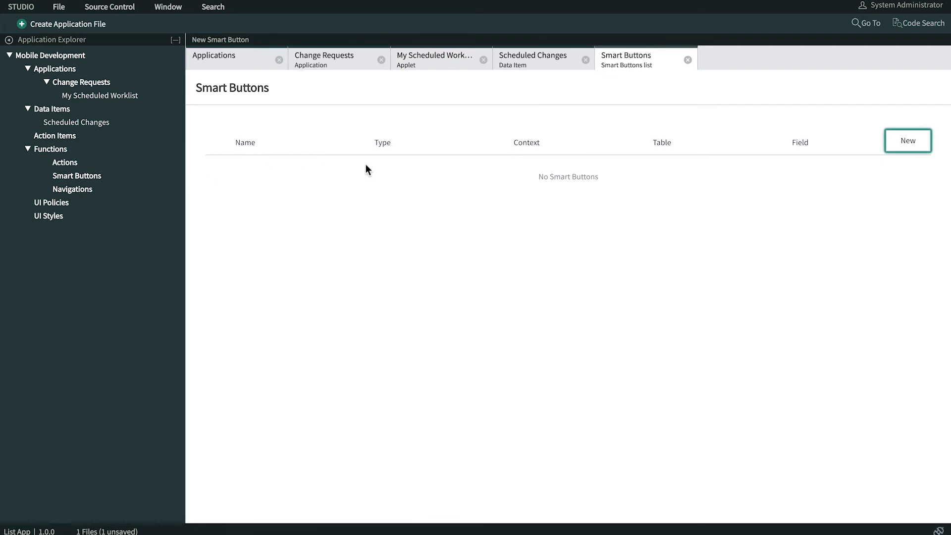
click(896, 144)
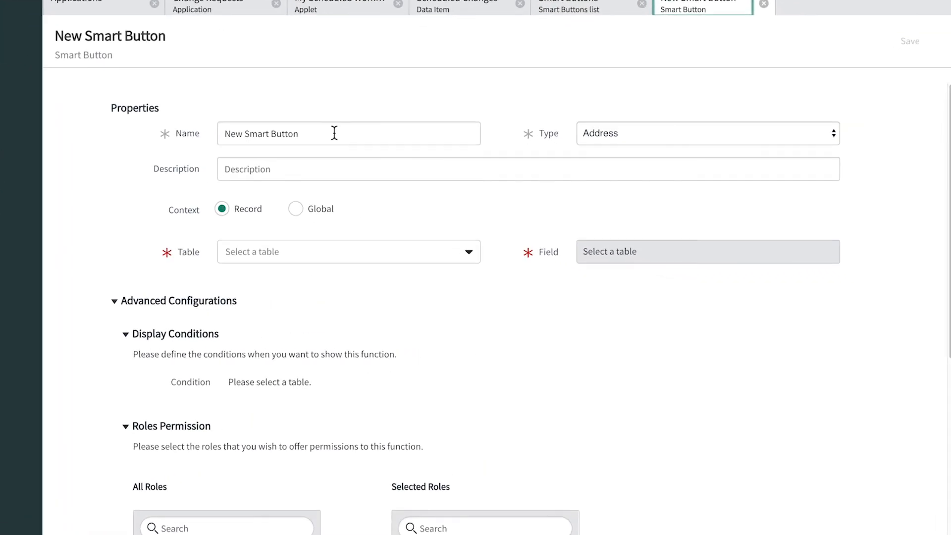
drag(415, 163, 349, 162)
drag(231, 121, 187, 123)
text(Call Requester)
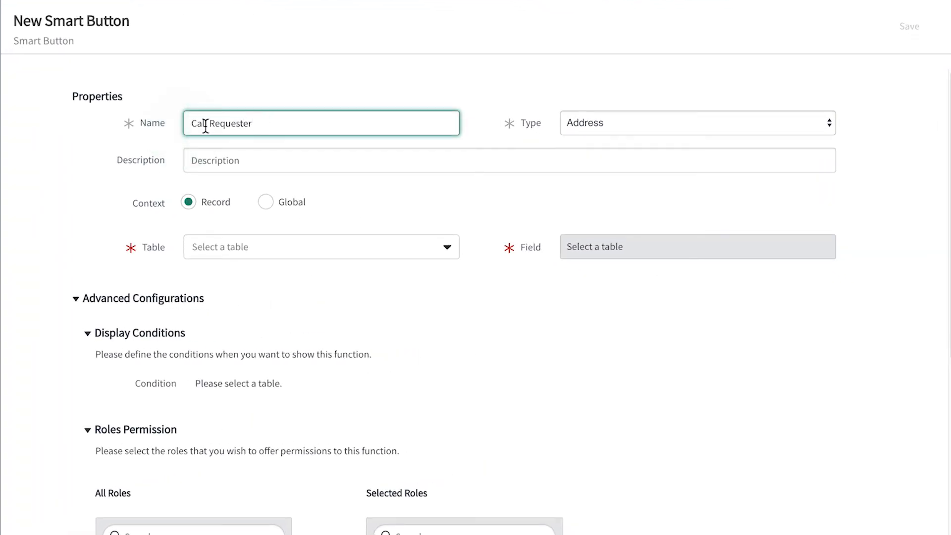
Step: Set the smart button's type to Phone and its description to "Call the Requester"
click(585, 122)
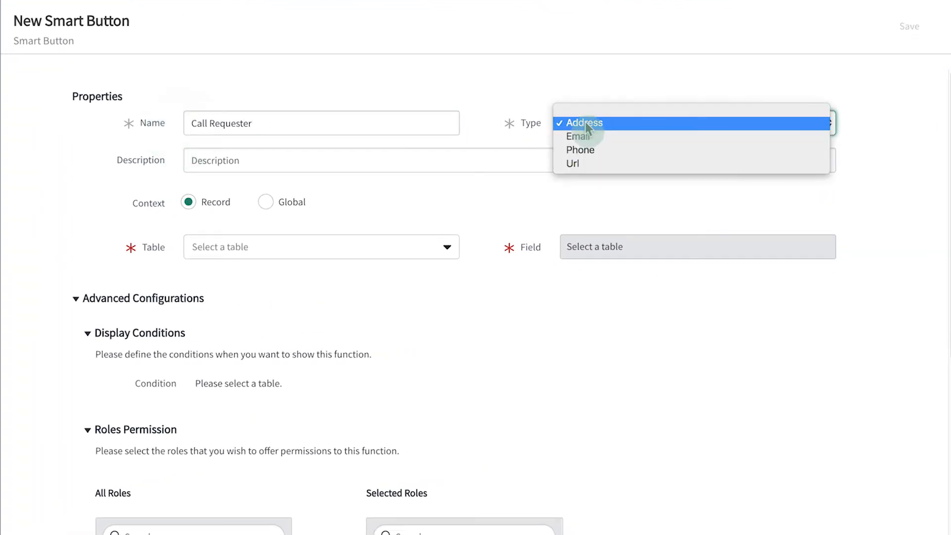
click(587, 152)
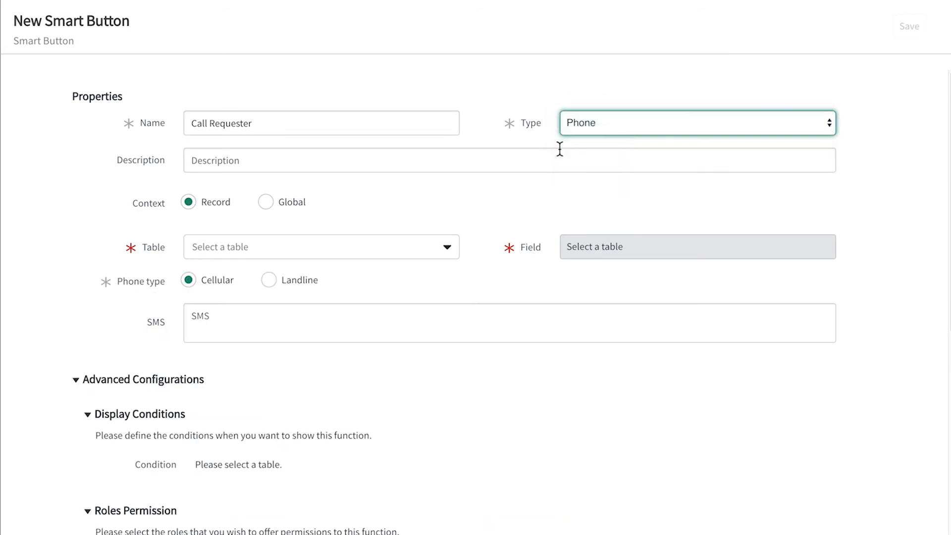
click(302, 159)
text(Call the Requester)
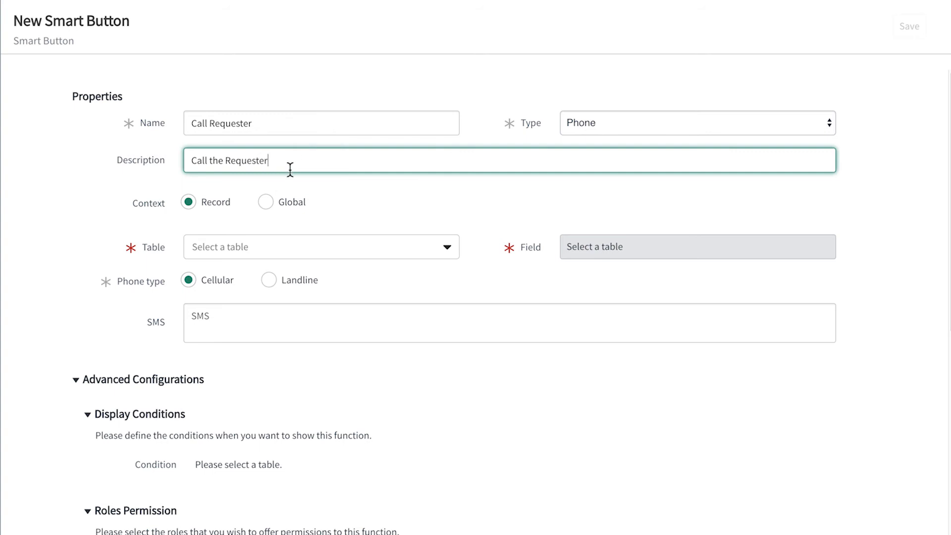
Step: Set the smart button's table to Change Request [change_request]
click(239, 247)
text(change re)
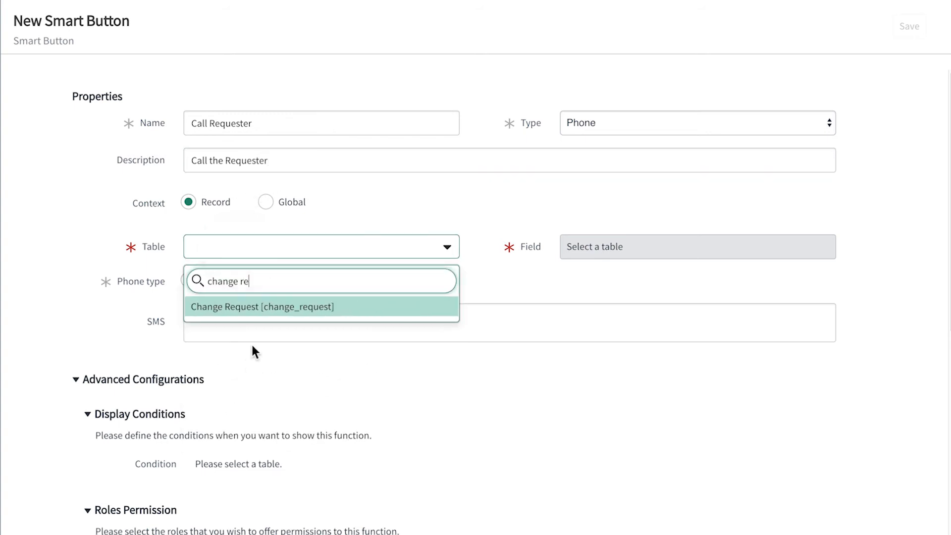
click(269, 307)
Step: Set the smart button's field to the Mobile phone of the Requested by user
click(601, 250)
text(requested)
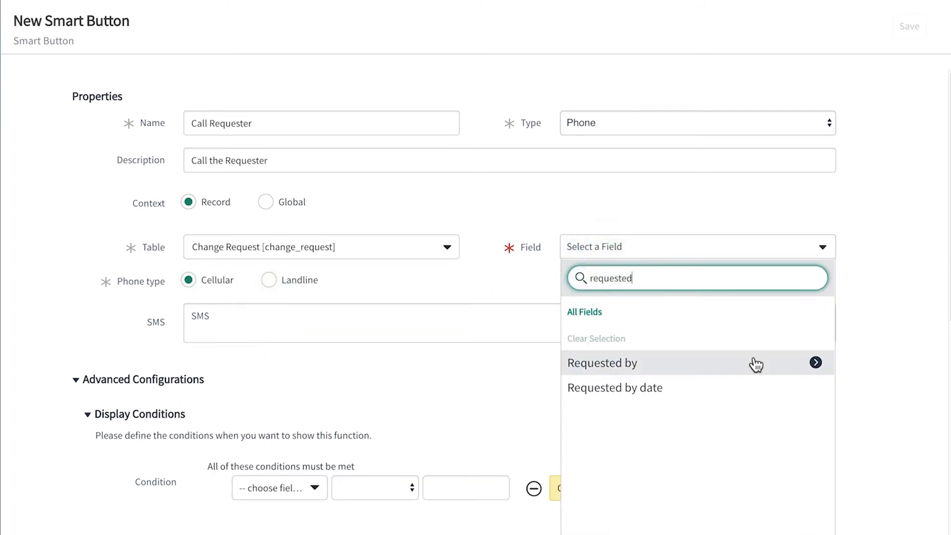
click(808, 365)
scroll(815, 367, down, 10)
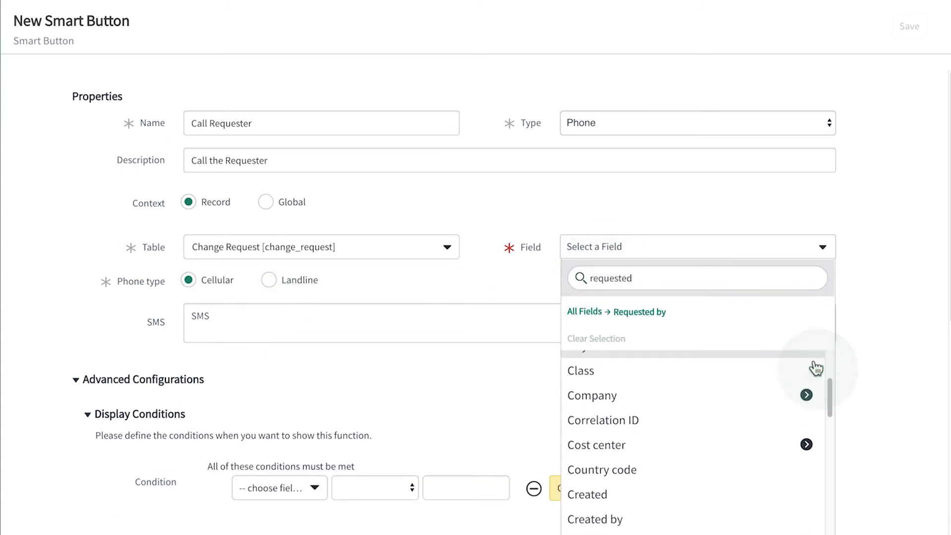
click(765, 485)
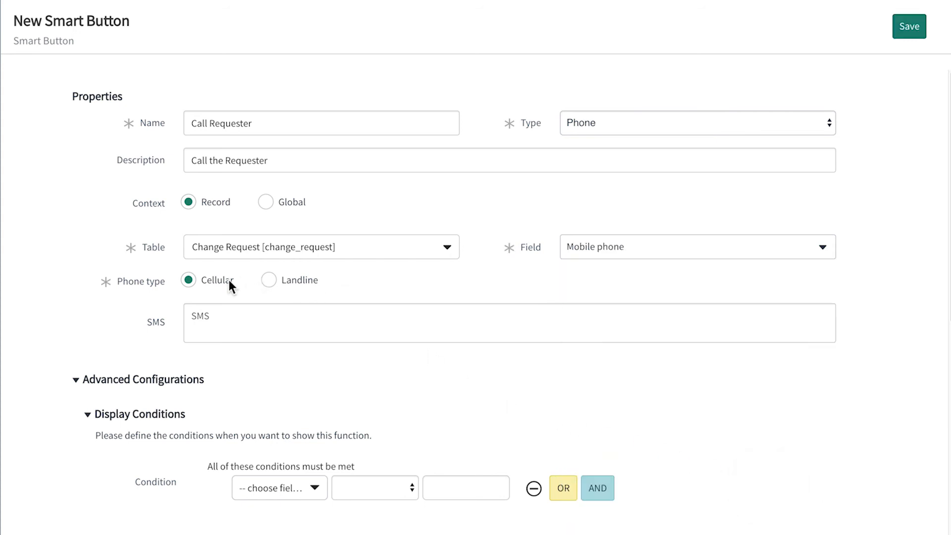
Step: Add the display condition "Requested by is not empty" and save the Call Requester smart button
scroll(274, 425, down, 2)
click(297, 487)
text(requeste)
click(309, 506)
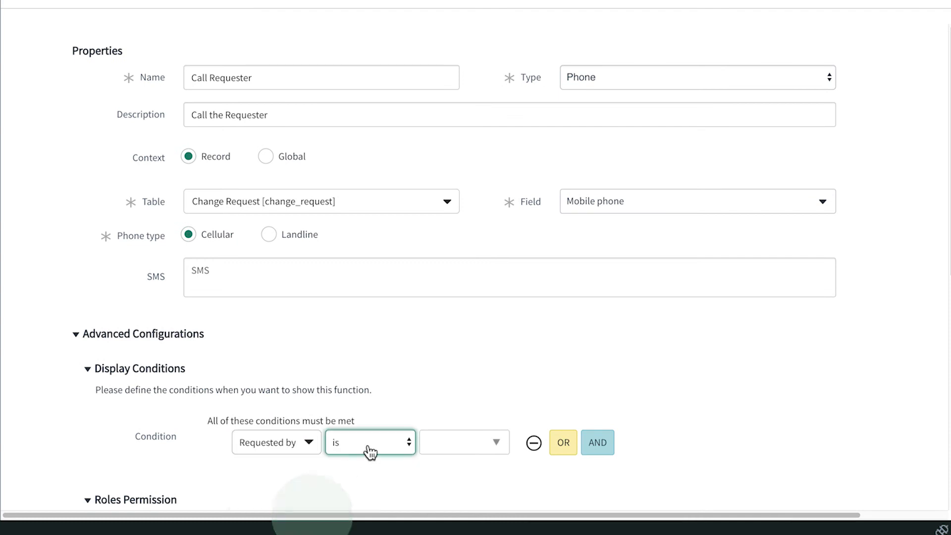
click(364, 451)
click(392, 478)
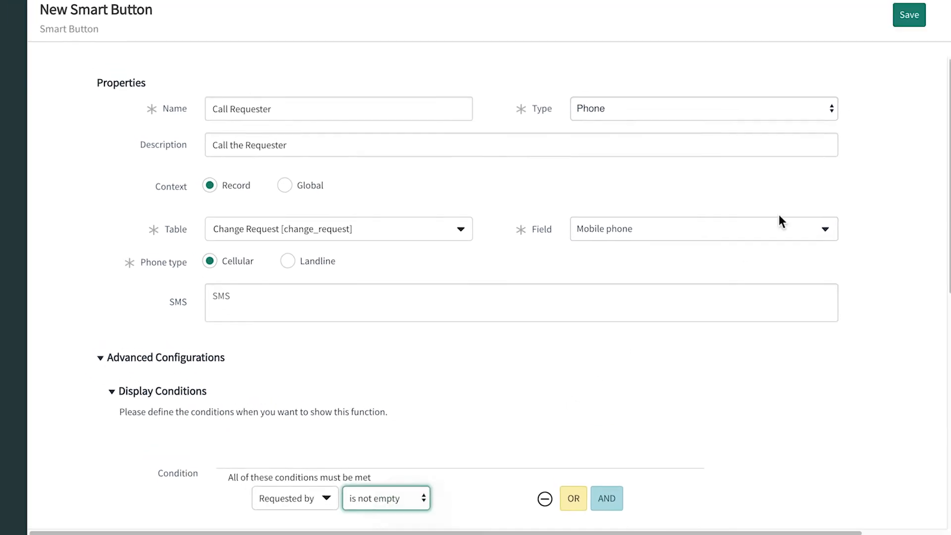
click(908, 6)
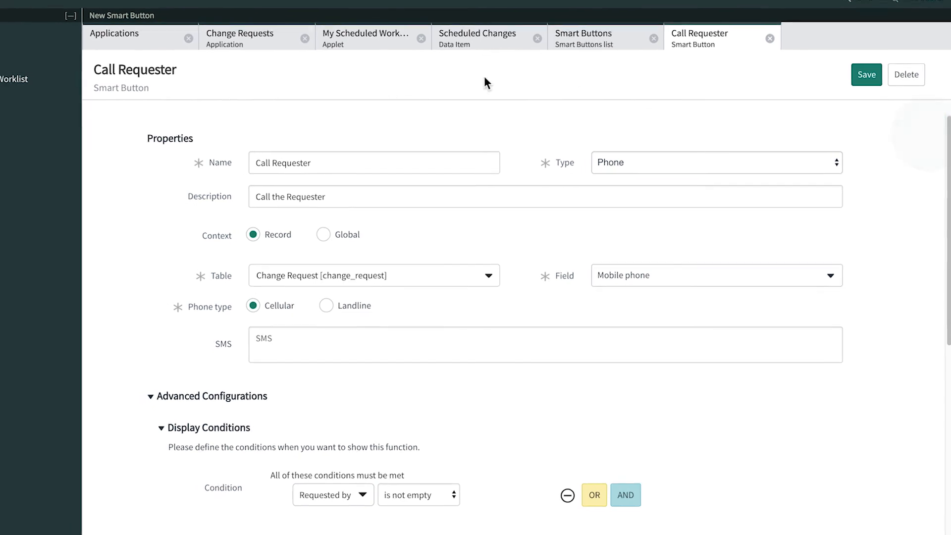
Step: Add the Call Requester smart button as a field function on Requested by.Mobile phone in My Scheduled Worklist's Details screen
click(134, 96)
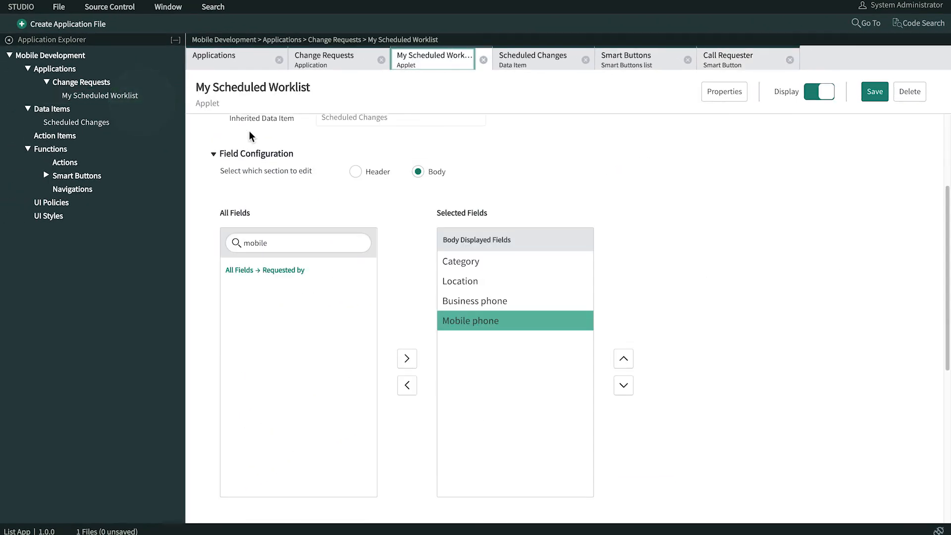
scroll(250, 136, up, 3)
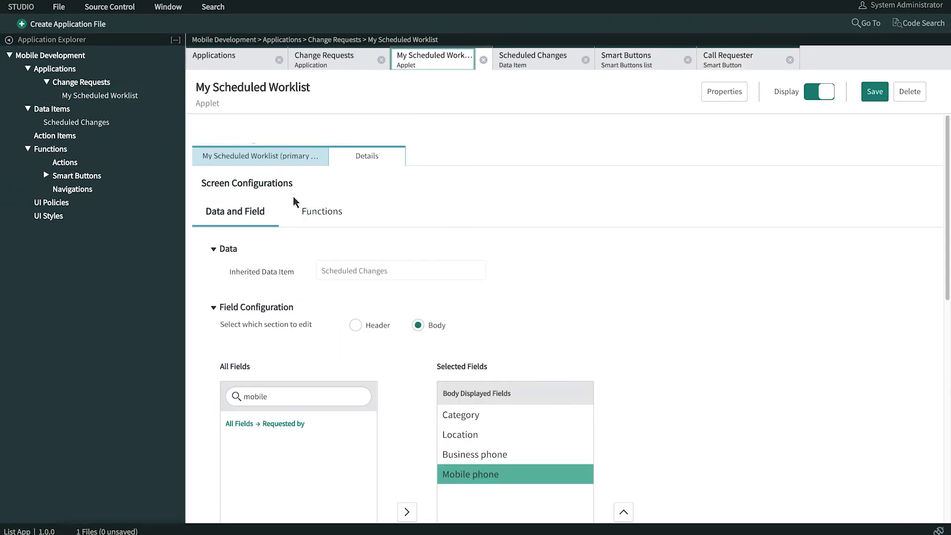
click(322, 211)
click(696, 372)
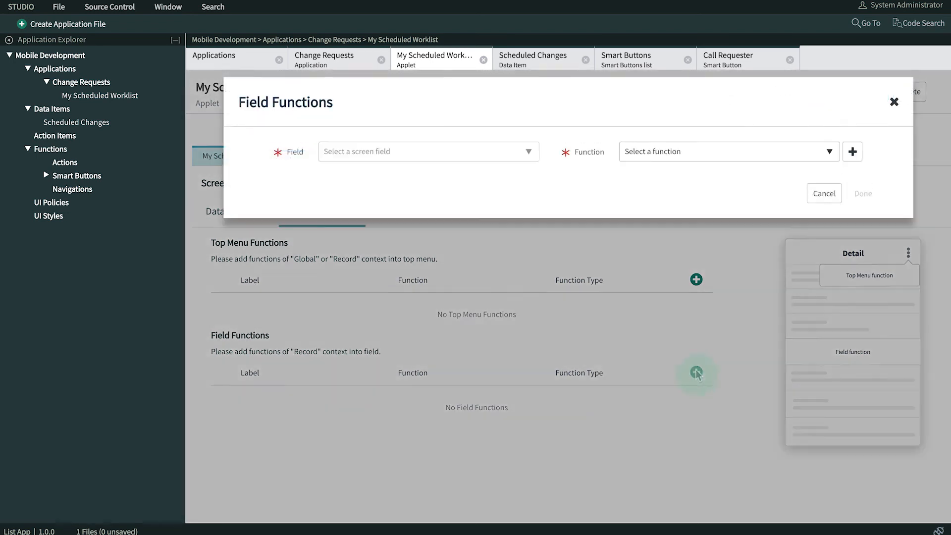
click(527, 152)
click(516, 229)
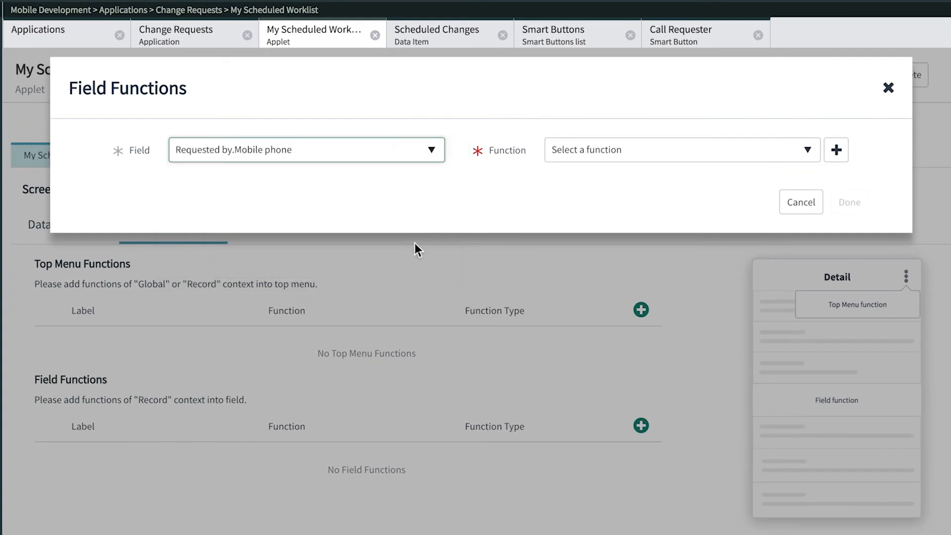
click(584, 152)
click(603, 263)
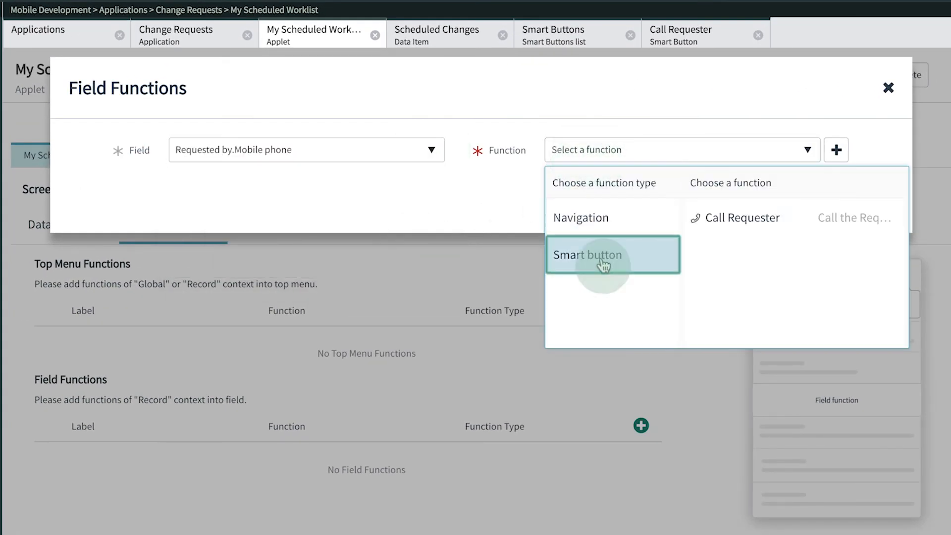
click(718, 218)
click(846, 208)
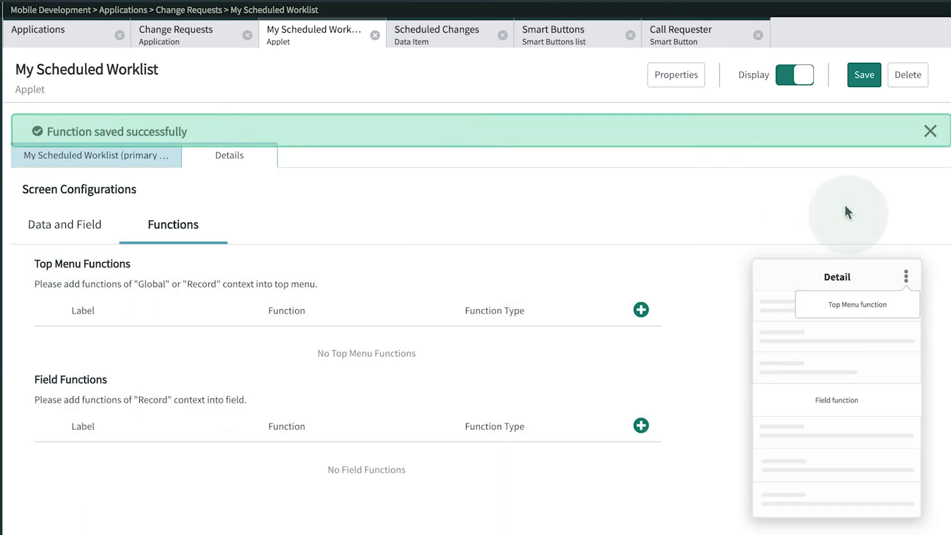
Step: Start another new smart button and name it "Knowledge"
click(117, 179)
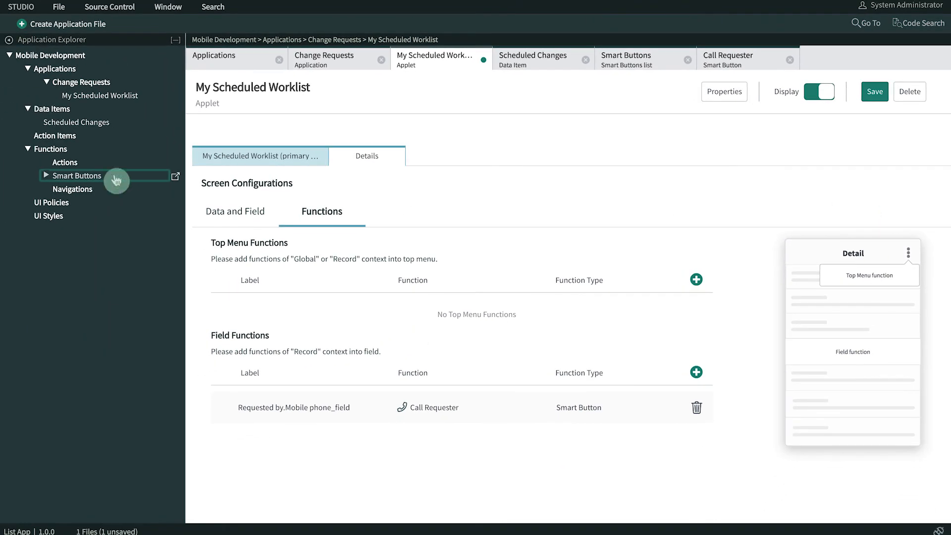
click(175, 176)
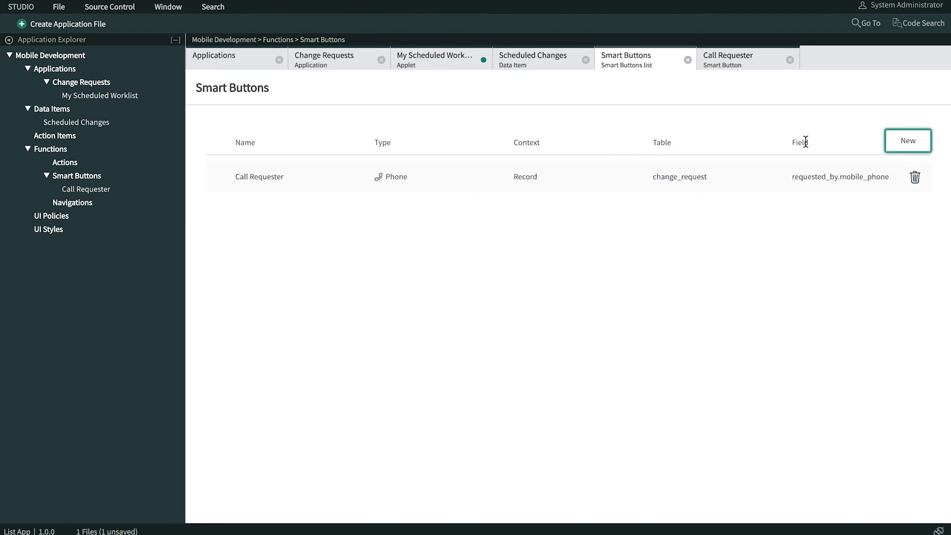
click(907, 142)
drag(405, 166, 354, 165)
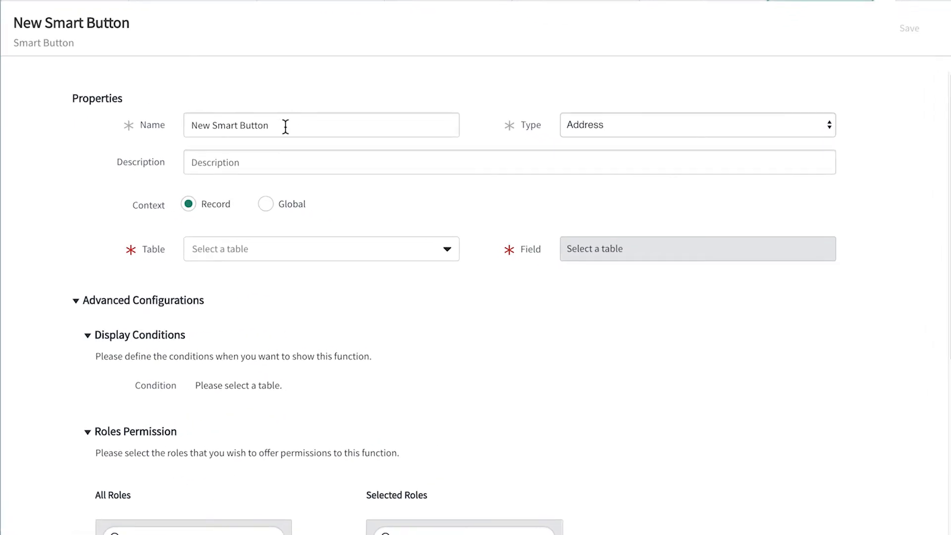
drag(217, 126, 187, 125)
text(Knowledge)
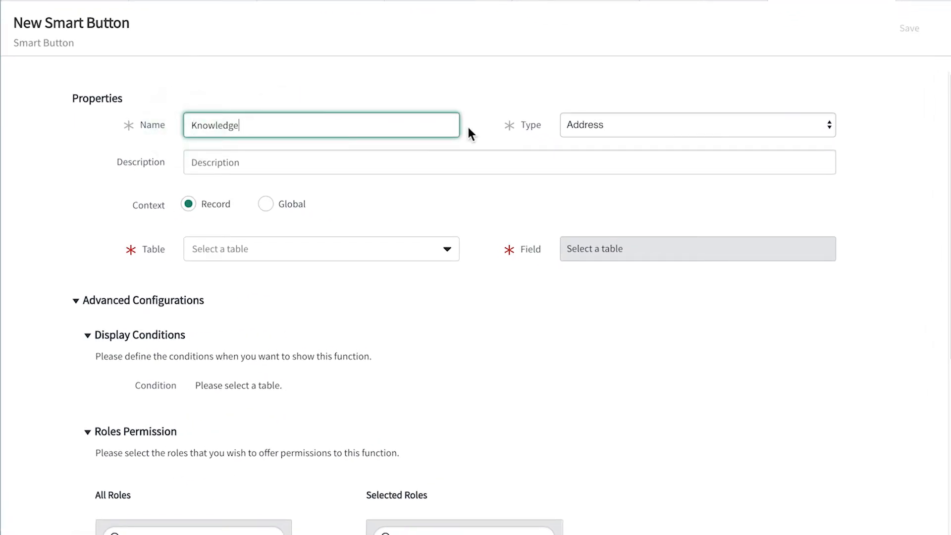
Step: Set the Knowledge button's type to Url and its description to "Display related knowledge articles"
click(567, 129)
click(577, 163)
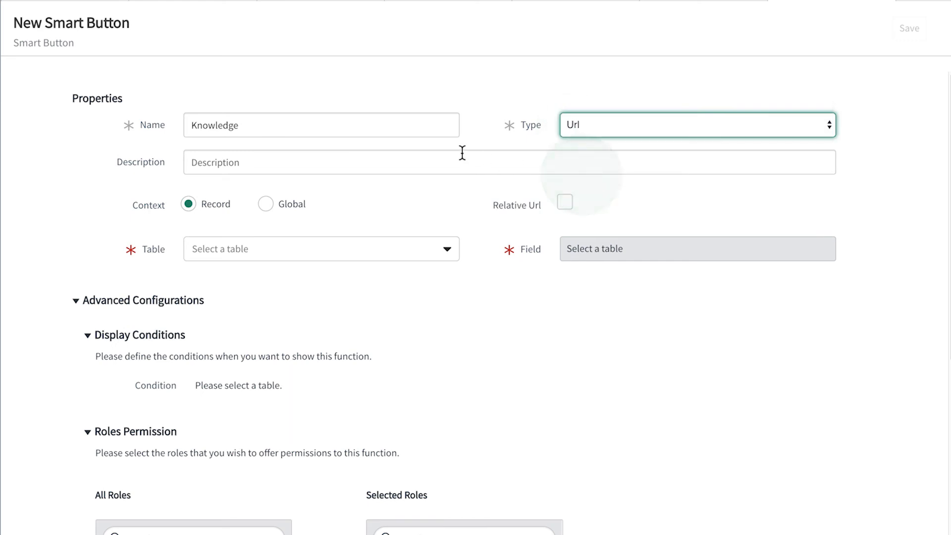
click(247, 160)
text(Display related knowledge articles)
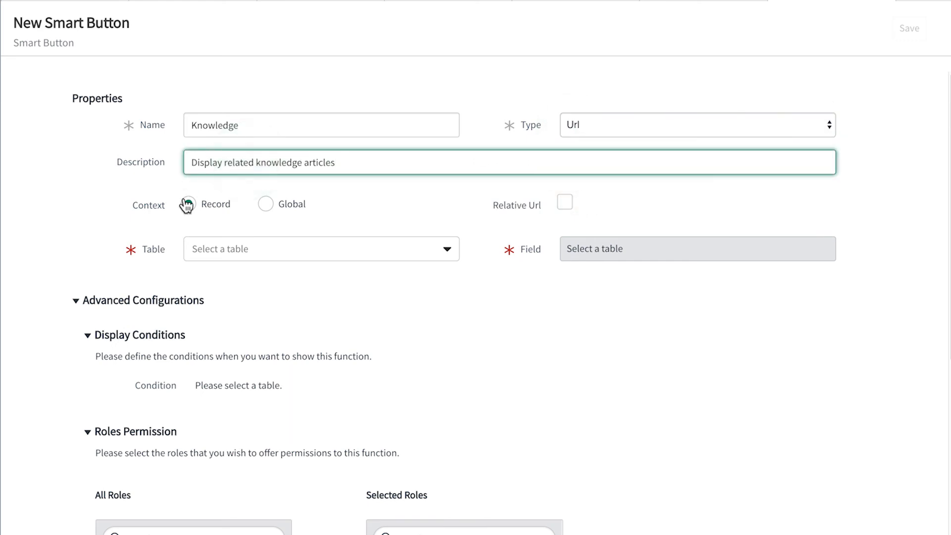
Step: Set the Knowledge button's table to Change Request [change_request] and enable Relative Url
click(214, 249)
text(change req)
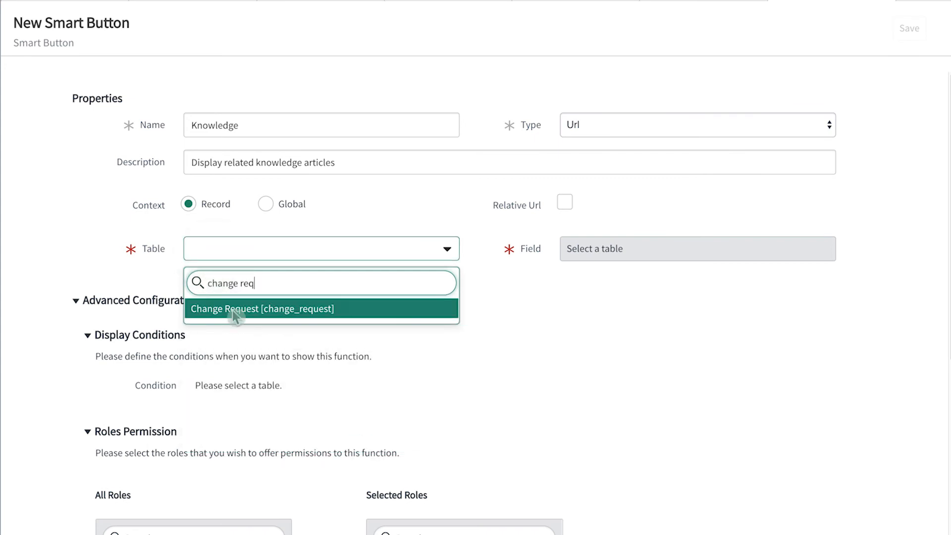
click(258, 309)
click(565, 202)
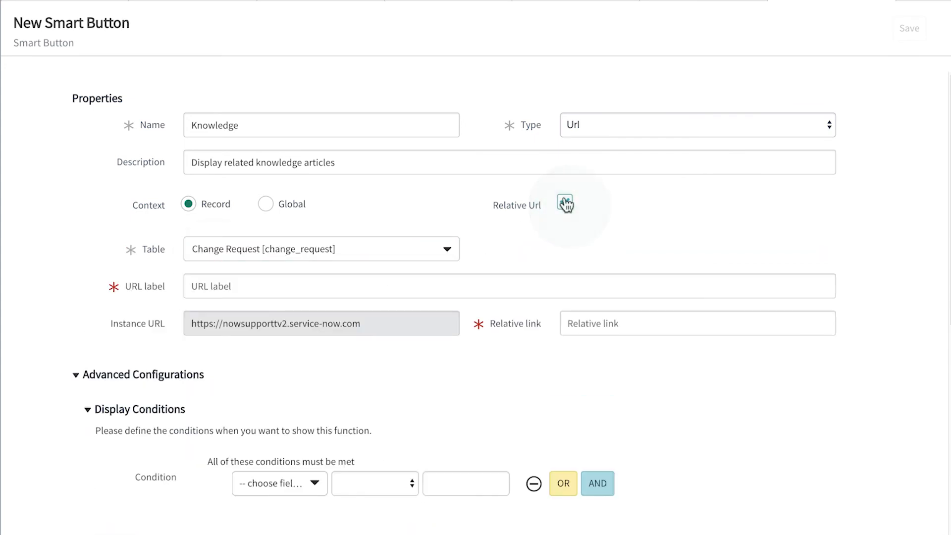
Step: Set the URL label to "Show KB" and the relative link to "sp?id=search&spa=1&t=kb&q={{short_description}}"
click(319, 286)
text(Show KB)
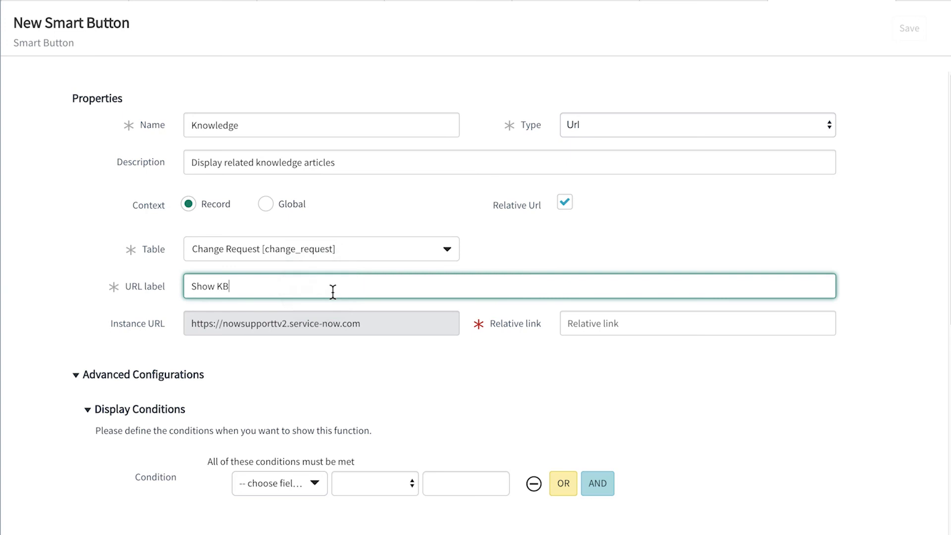
right_click(575, 322)
click(608, 407)
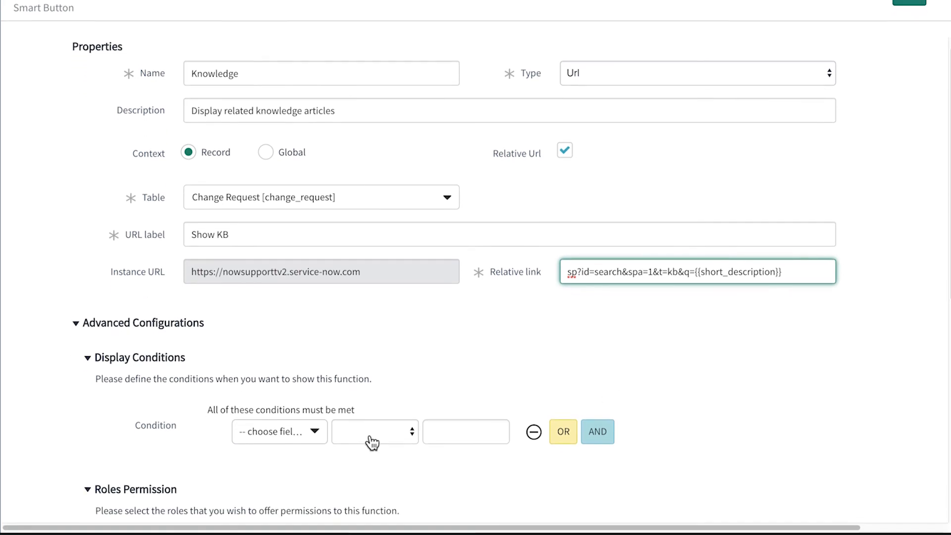
Step: Add the display condition "Short description is not empty" and save the Knowledge smart button
click(313, 483)
text(short)
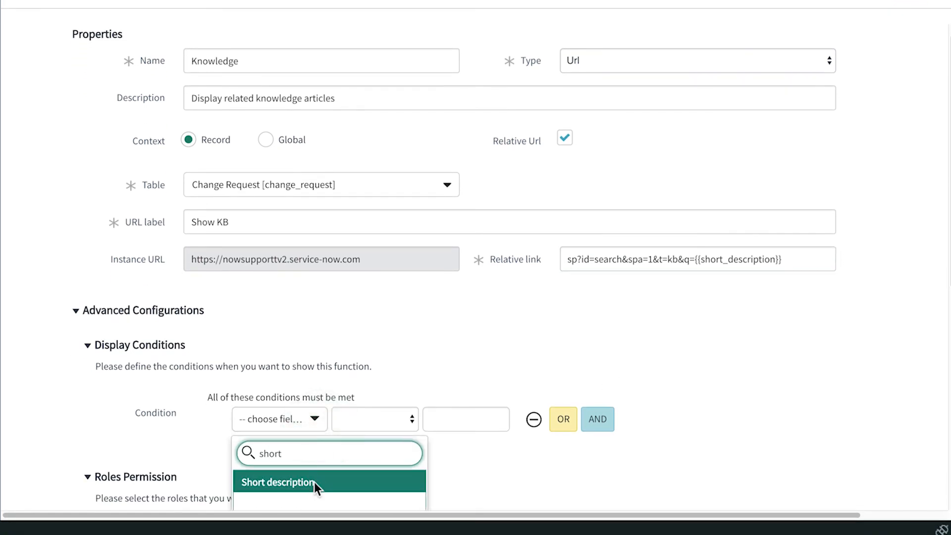
click(317, 485)
click(416, 421)
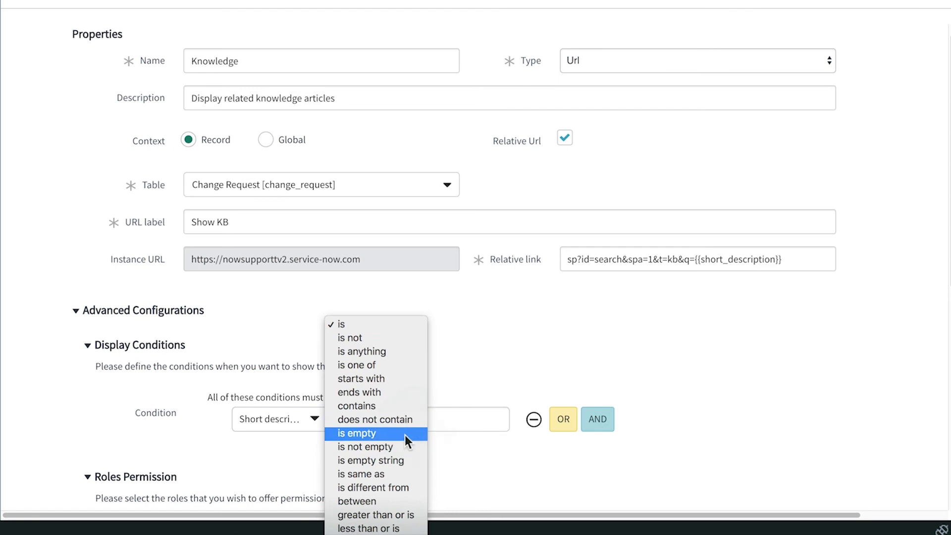
click(369, 507)
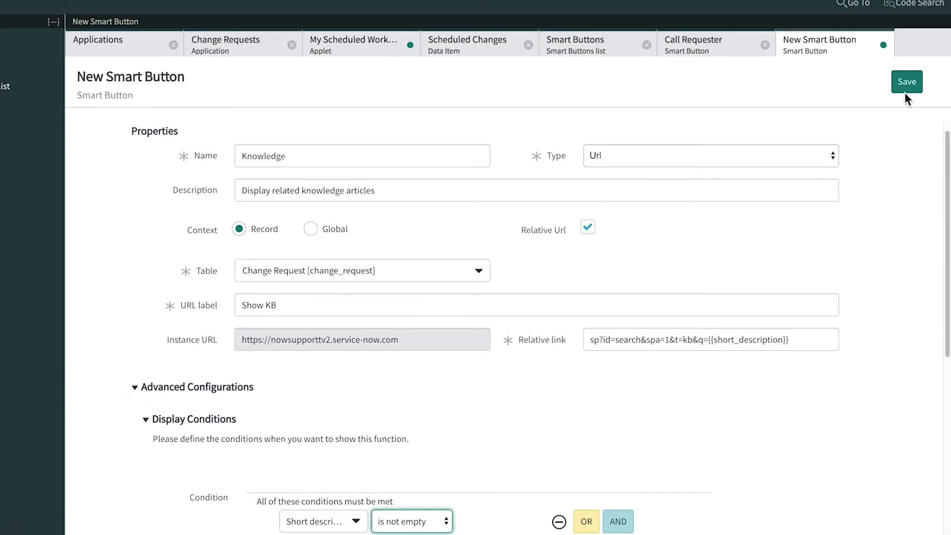
click(906, 85)
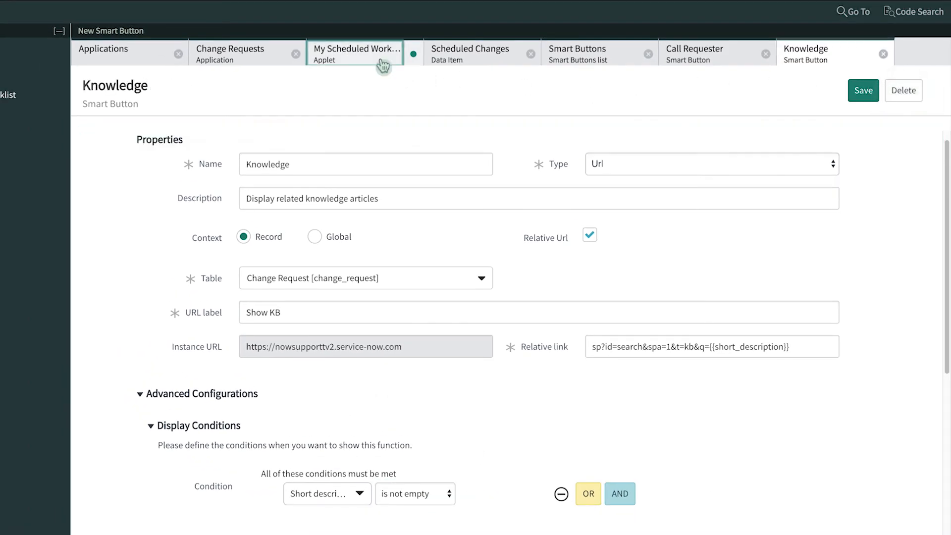
Step: Add a top menu function labelled "Show KB" that uses the Knowledge smart button to My Scheduled Worklist's Details screen
click(382, 62)
click(658, 307)
click(461, 162)
text(Show KB)
click(589, 165)
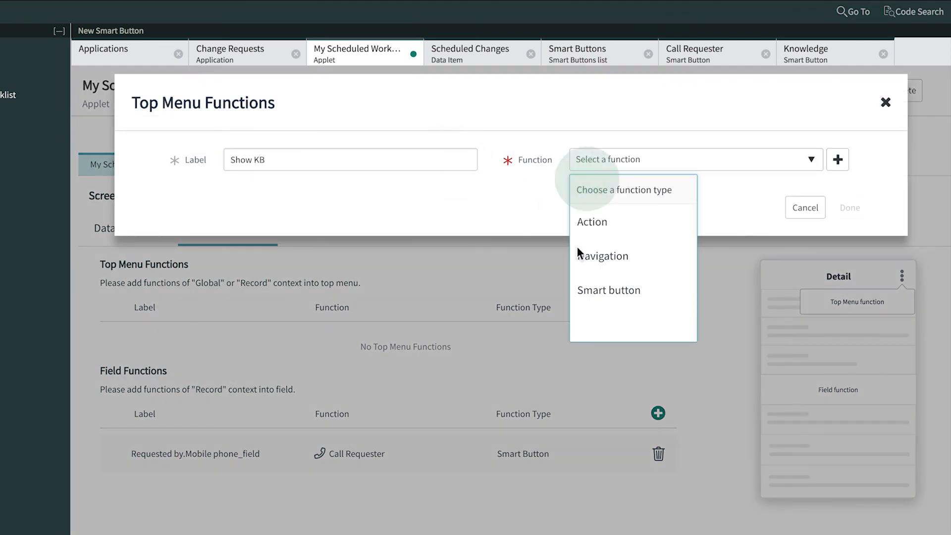
click(593, 291)
click(724, 260)
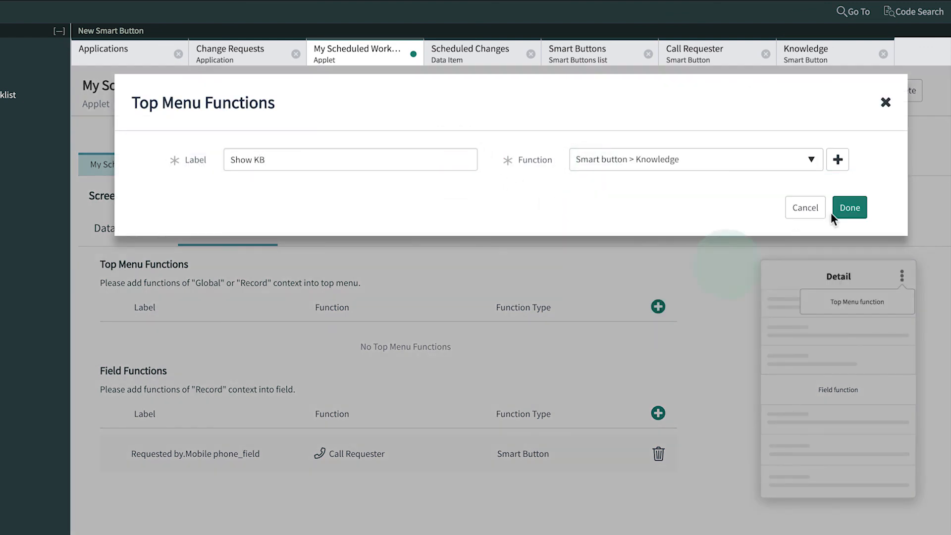
click(844, 214)
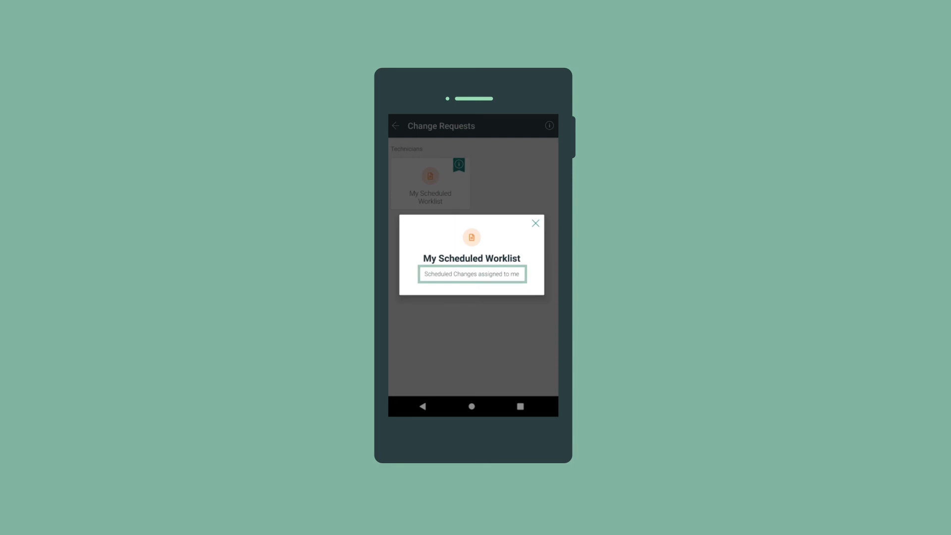
Step: In the mobile app, close the applet description and open the "Configure VPN on iPad" change from My Scheduled Worklist
click(535, 222)
click(430, 178)
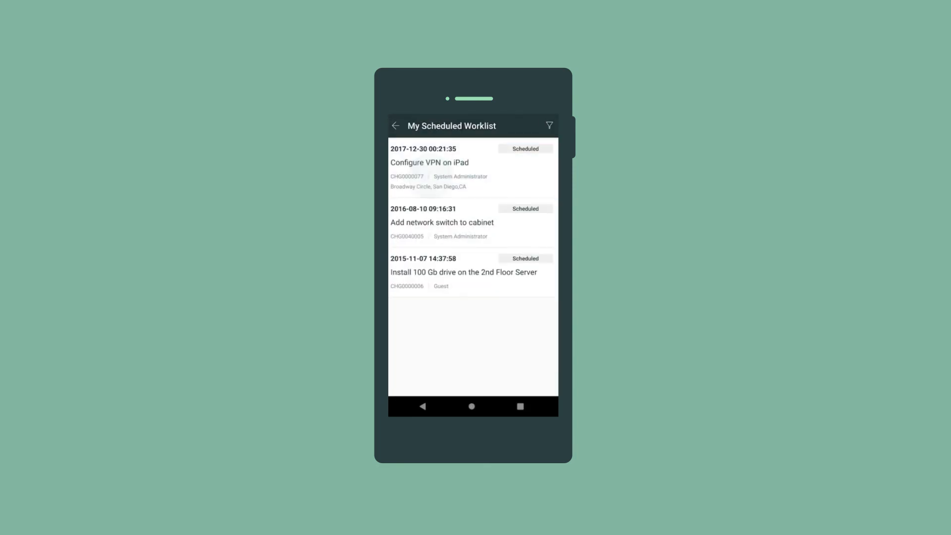
click(430, 163)
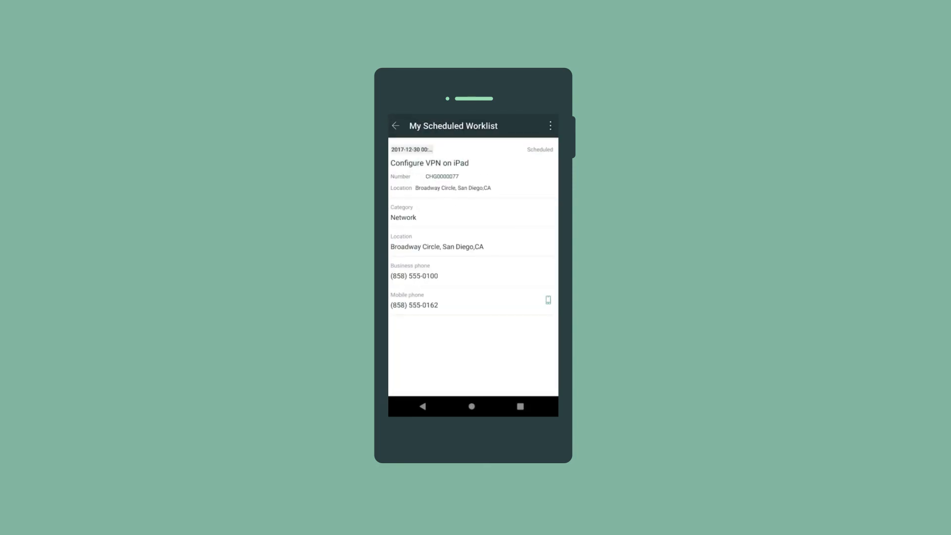
Step: Check the call options on the Mobile phone field, dismiss them and run the Show KB function for the change
click(548, 299)
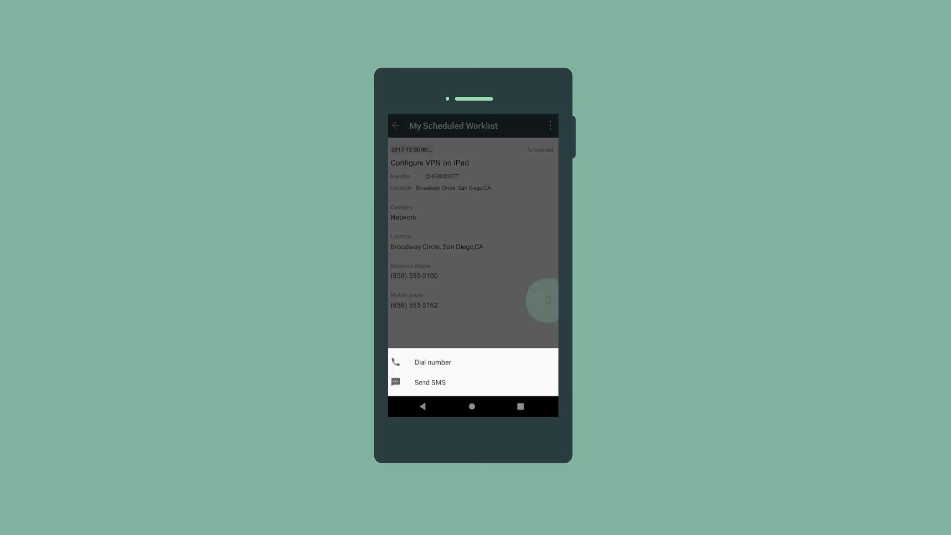
click(422, 407)
click(550, 126)
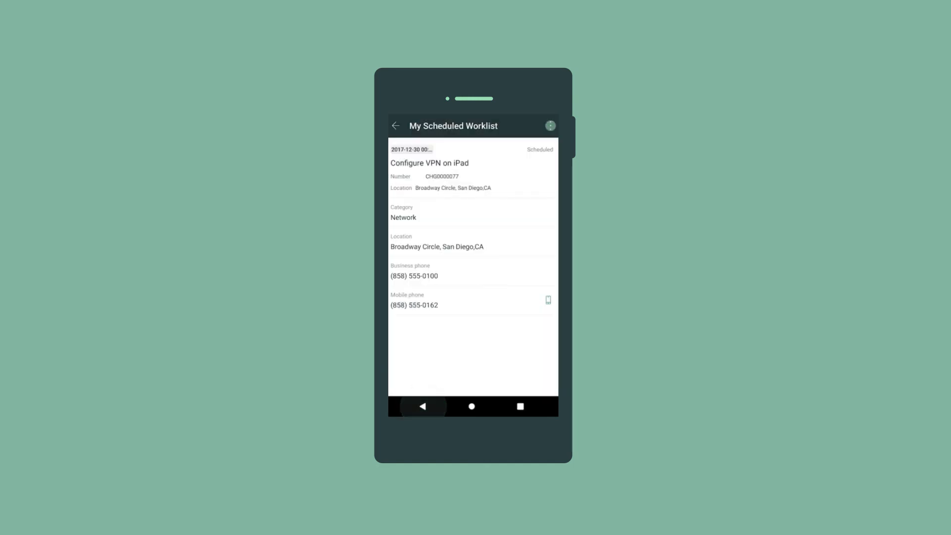
click(523, 125)
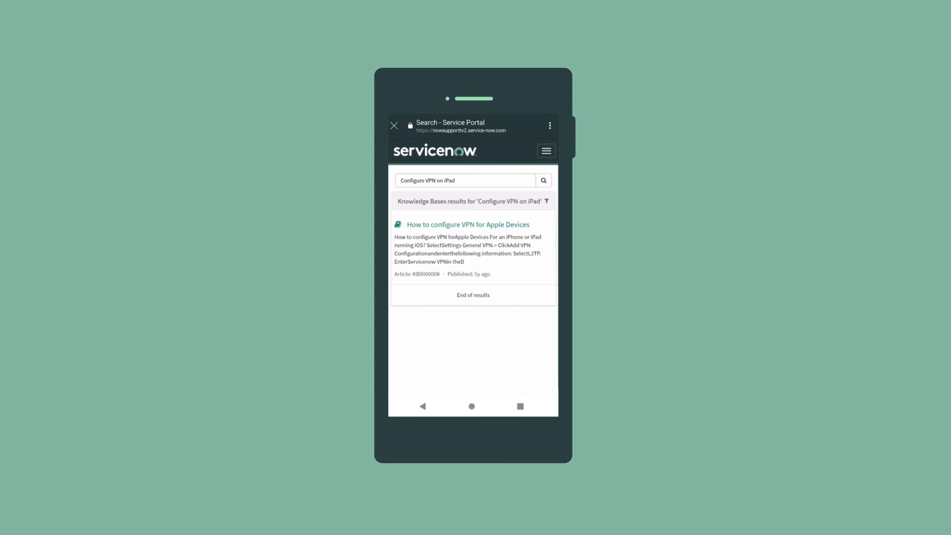